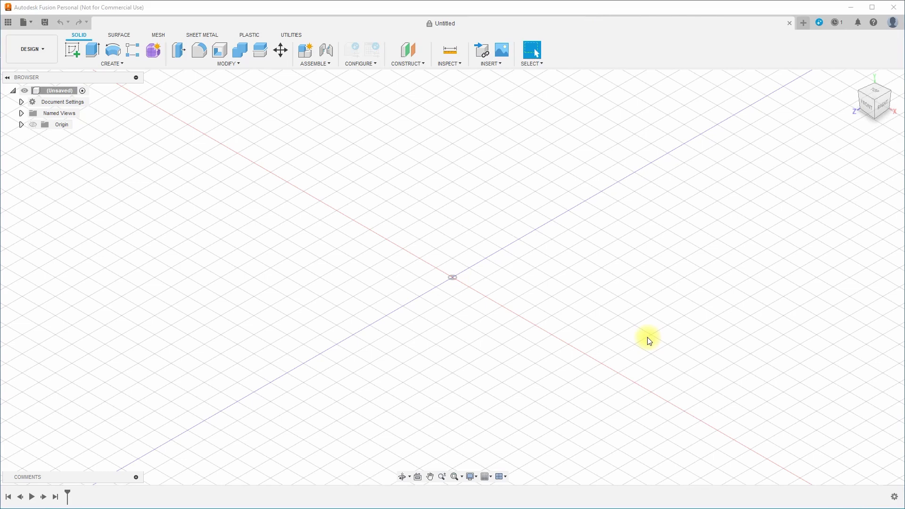
Insert profile.jpg from the computer as a canvas attached to the XZ origin plane
left_click(495, 70)
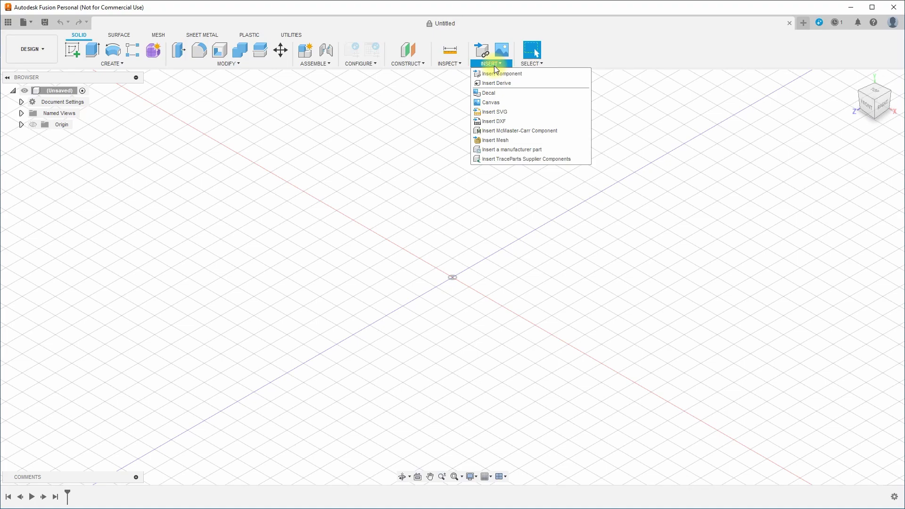
left_click(498, 101)
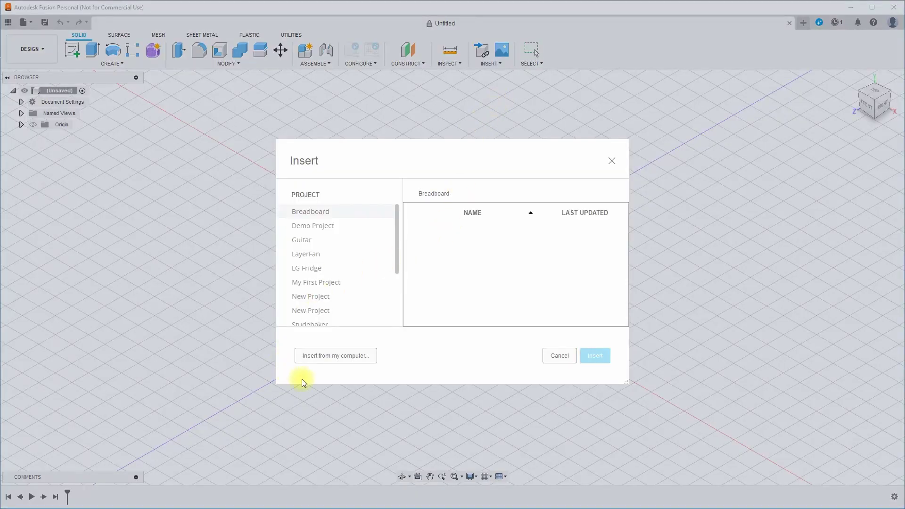
left_click(323, 358)
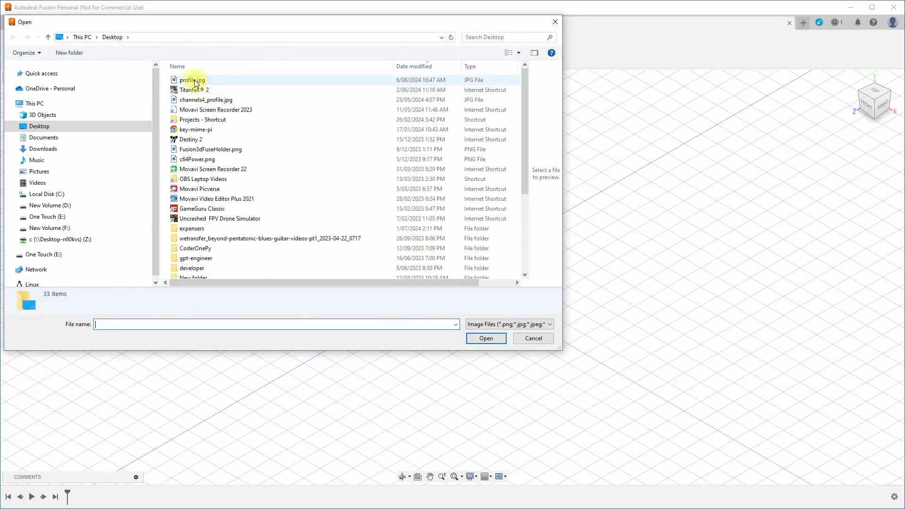
double_click(195, 81)
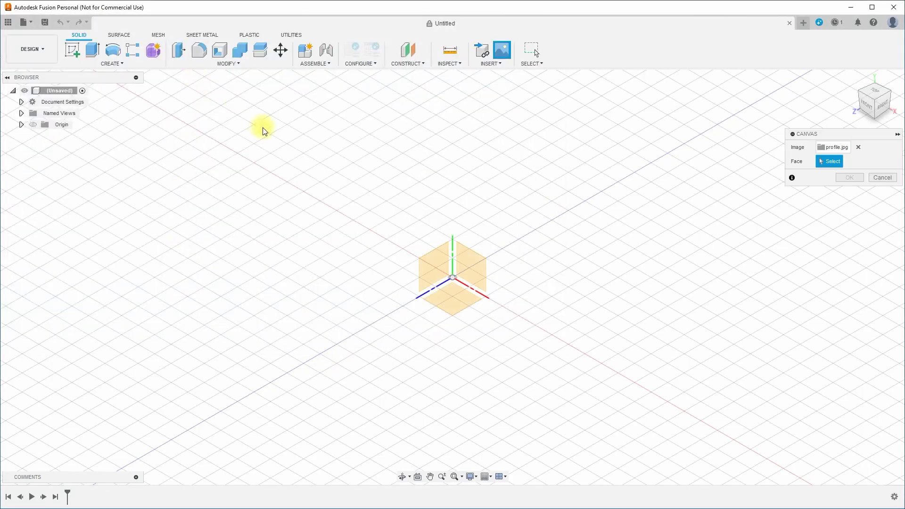
left_click(455, 305)
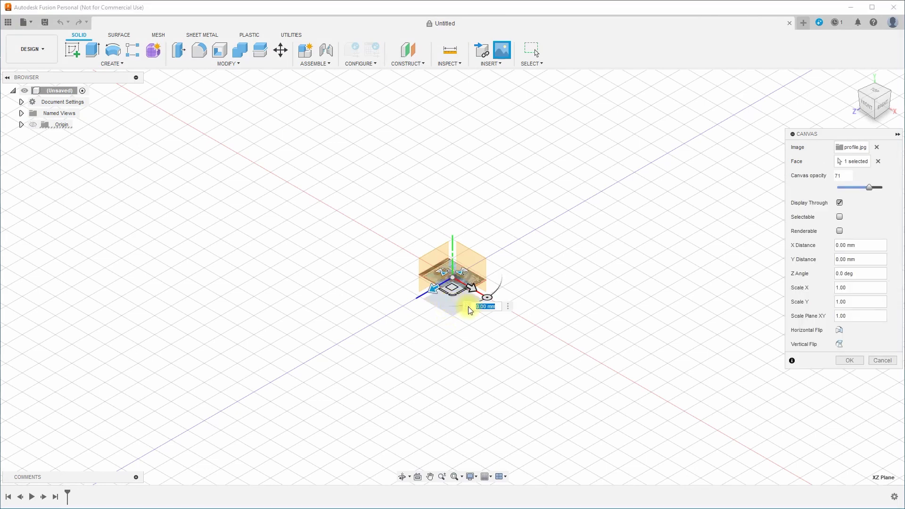
left_click(850, 362)
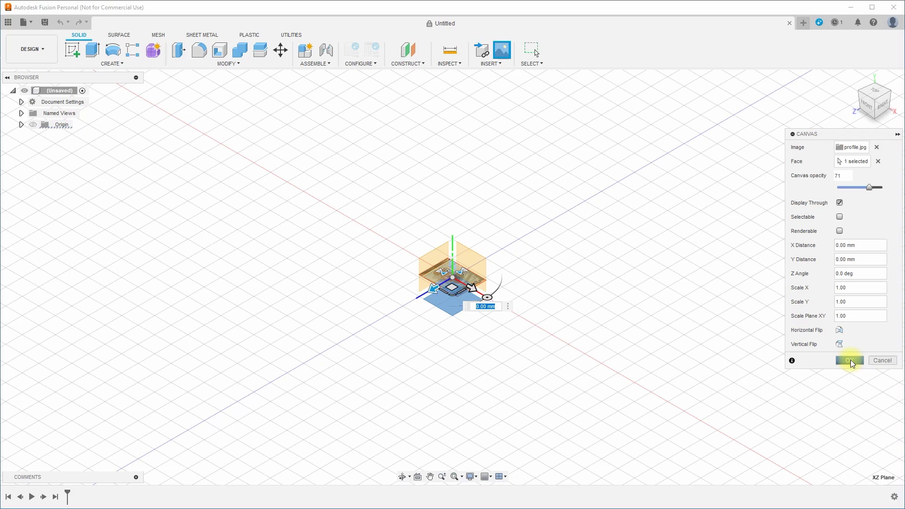
Centre the photo in a top view rotated so the finial stands upright, and expand Canvases to show profile
scroll(476, 351, "down", 2)
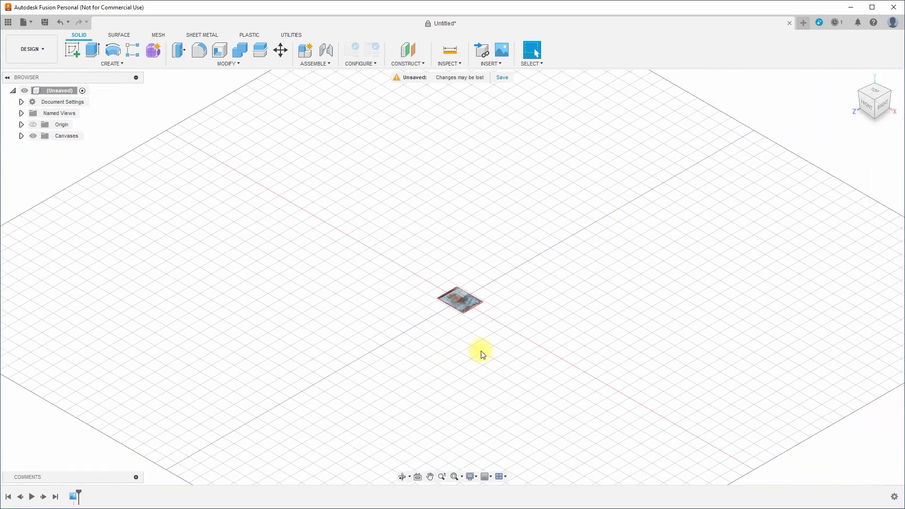
scroll(482, 355, "up", 6)
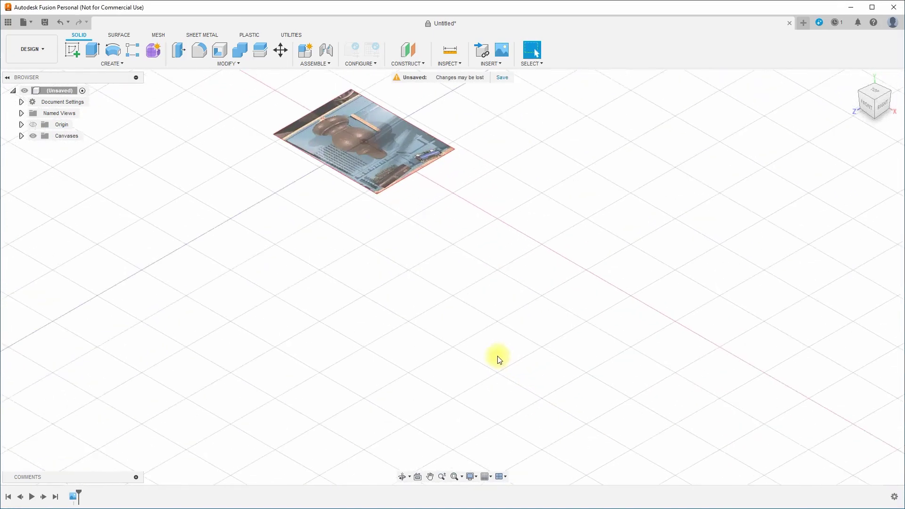
middle_click_drag(390, 264, 458, 330)
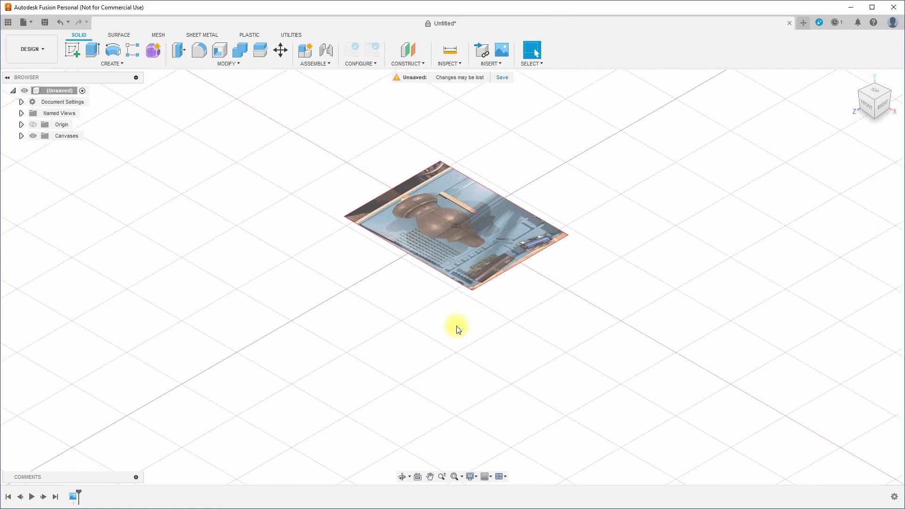
scroll(456, 330, "up", 3)
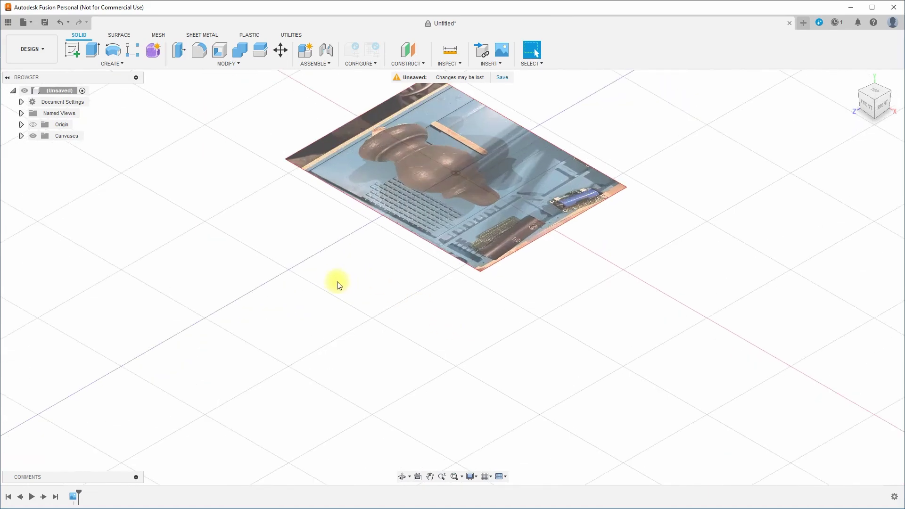
middle_click_drag(317, 264, 356, 354)
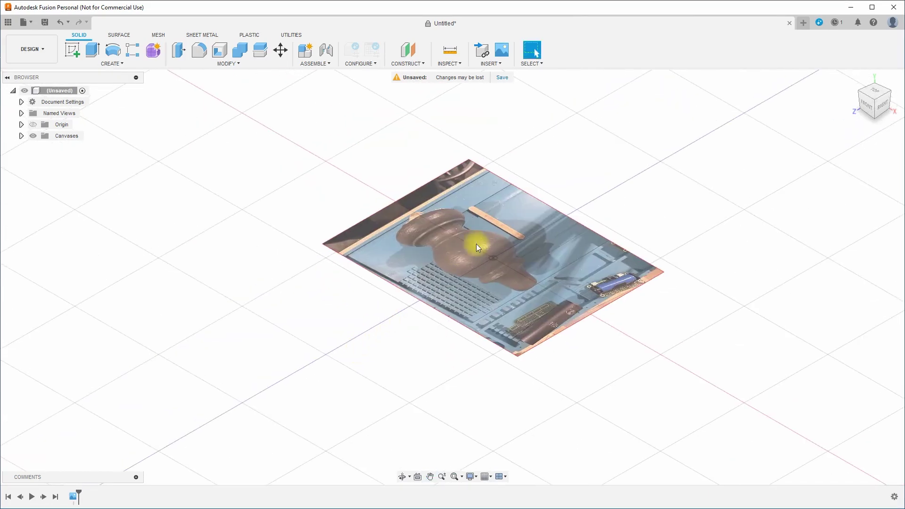
left_click(879, 93)
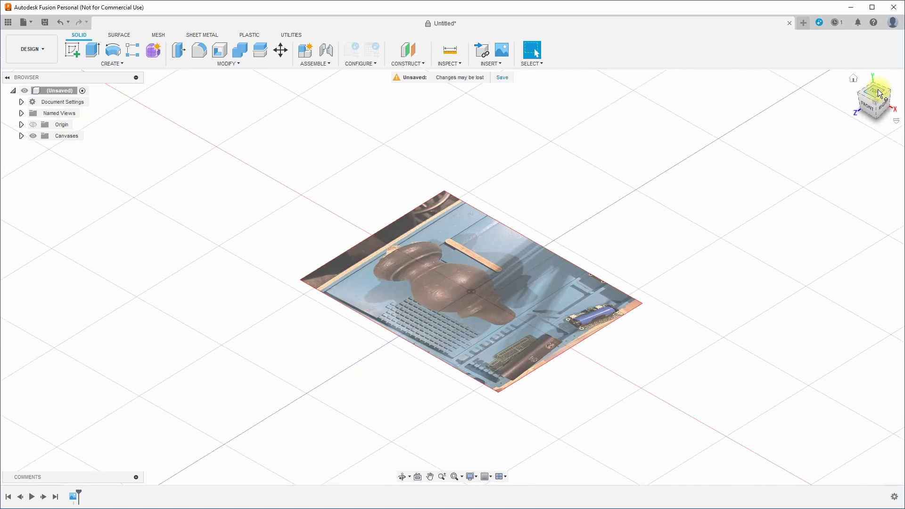
left_click(879, 93)
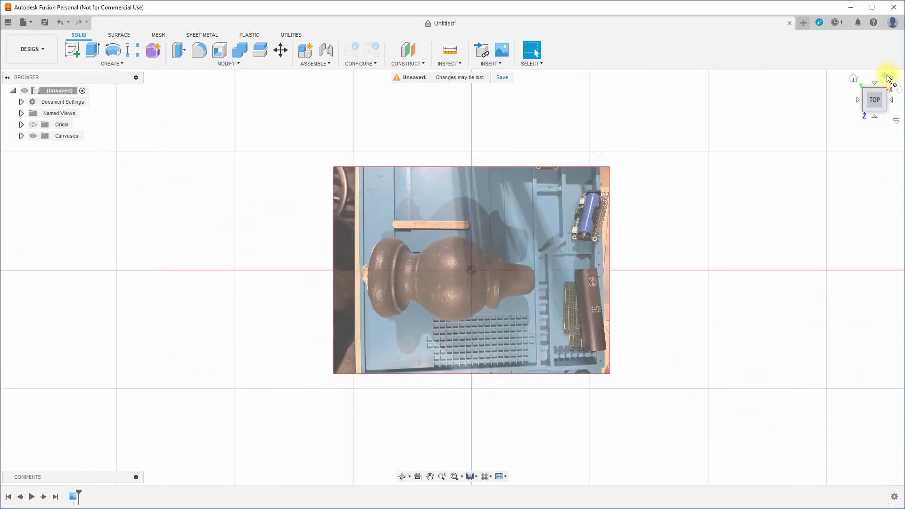
left_click(888, 76)
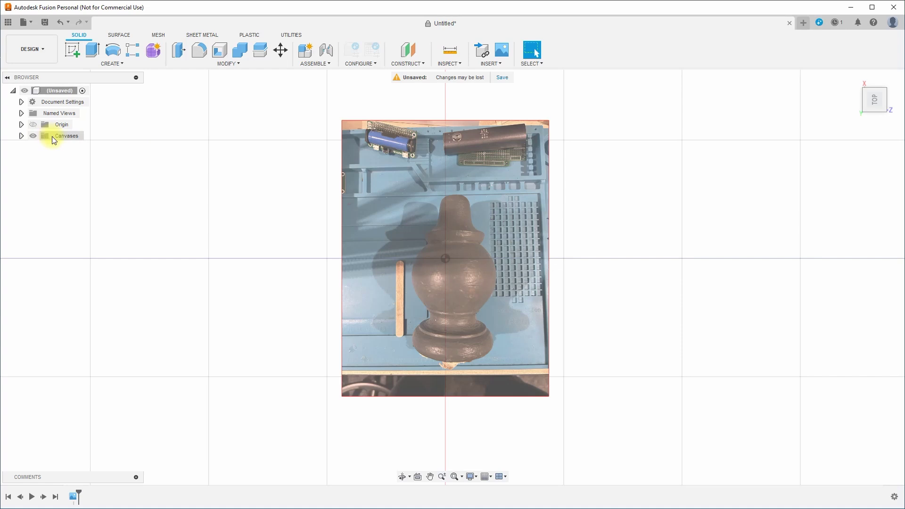
left_click(22, 136)
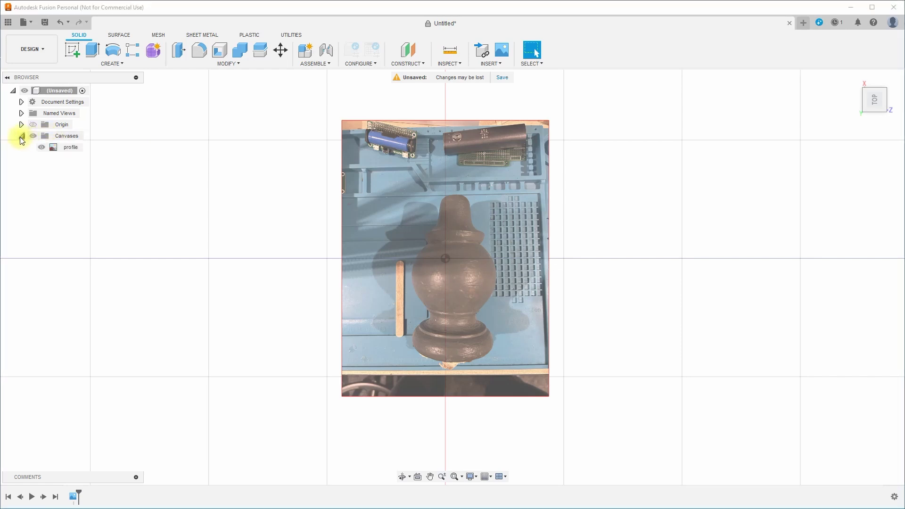
Raise the profile canvas opacity to 100 through Edit Canvas
left_click(66, 148)
right_click(65, 148)
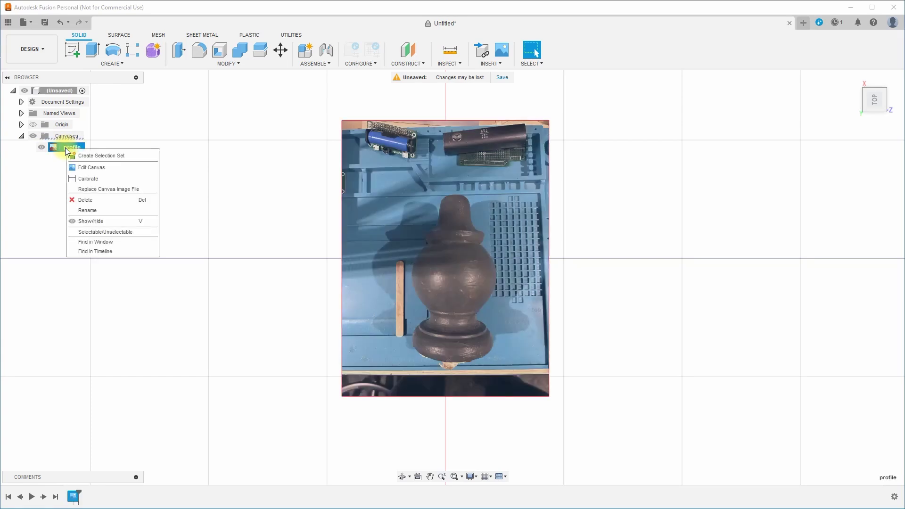
left_click(75, 165)
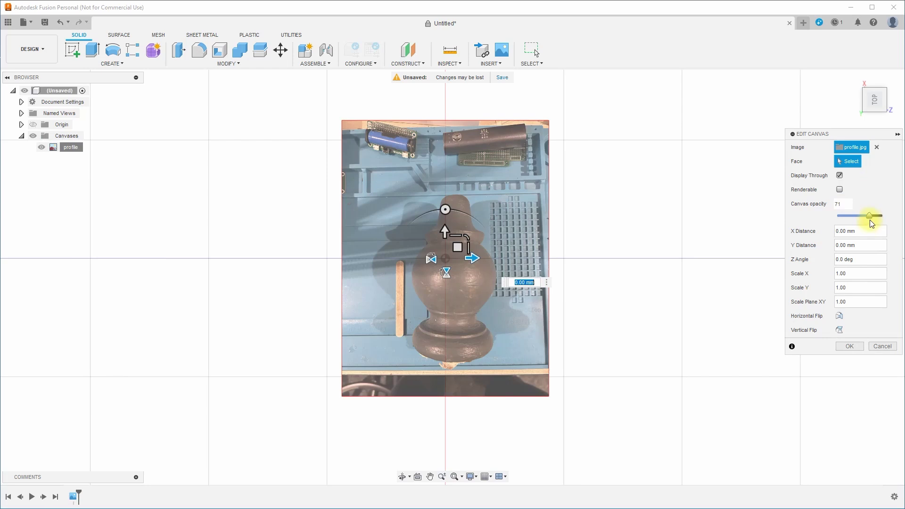
left_click_drag(871, 216, 895, 221)
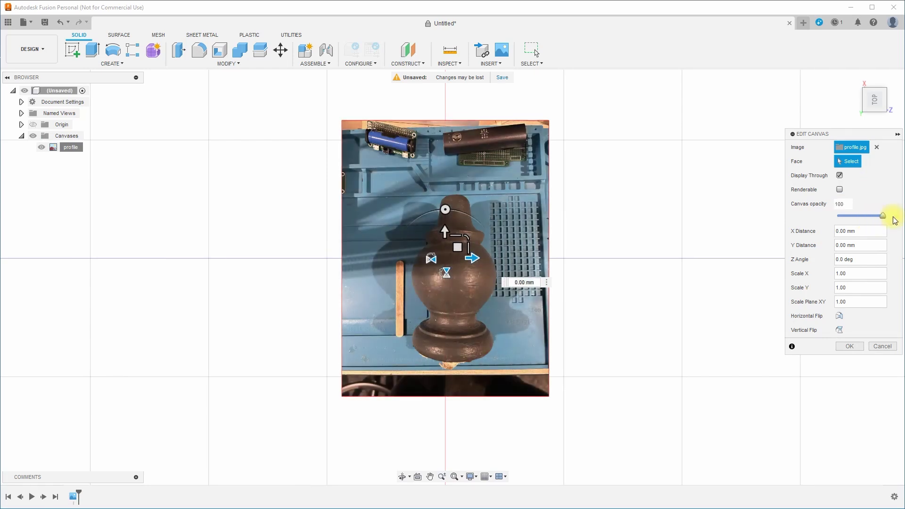
left_click(849, 346)
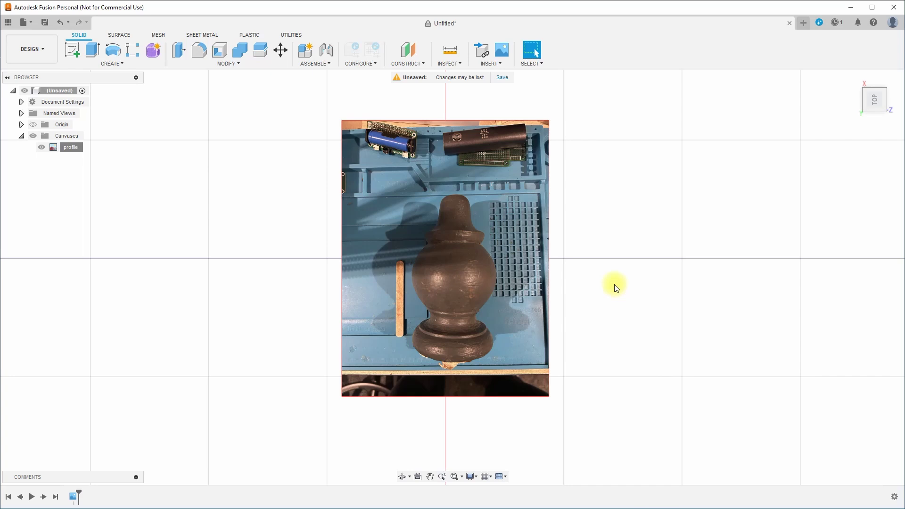
Calibrate the profile canvas by measuring the stick's width edge to edge as 8.65 mm
scroll(615, 288, "up", 3)
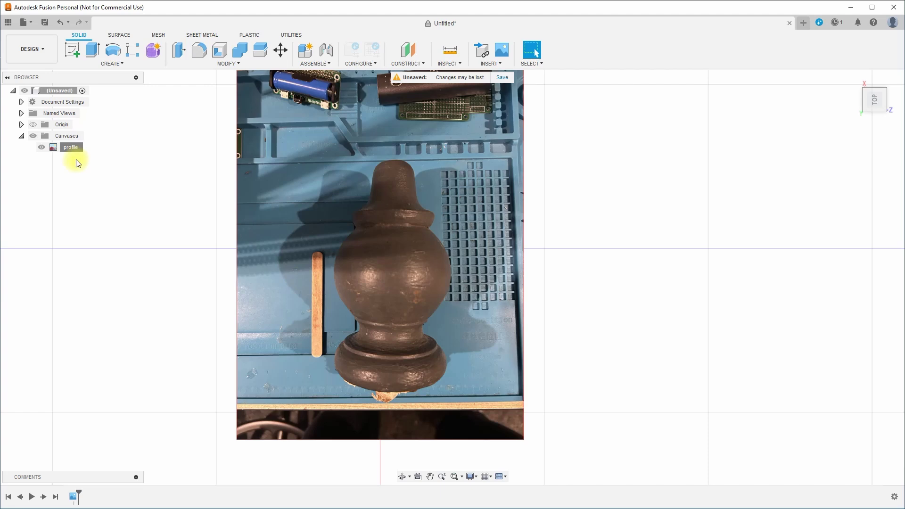
right_click(69, 149)
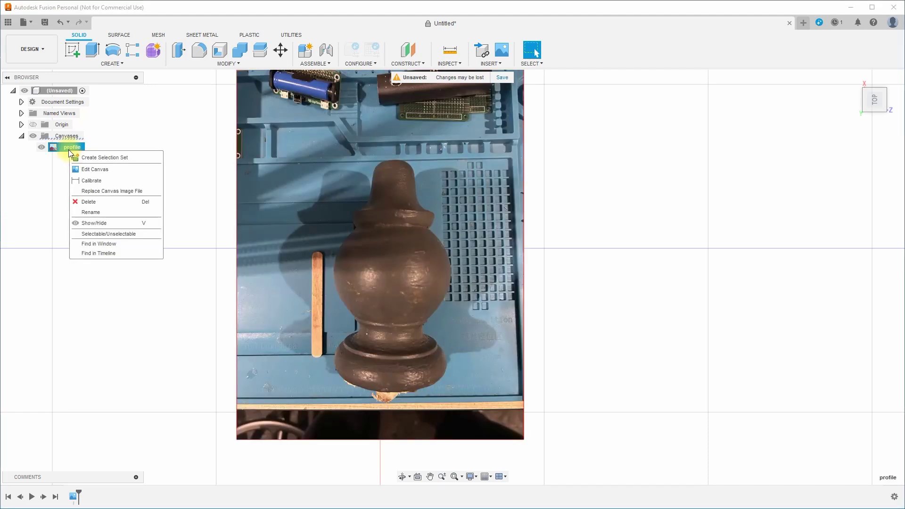
left_click(87, 181)
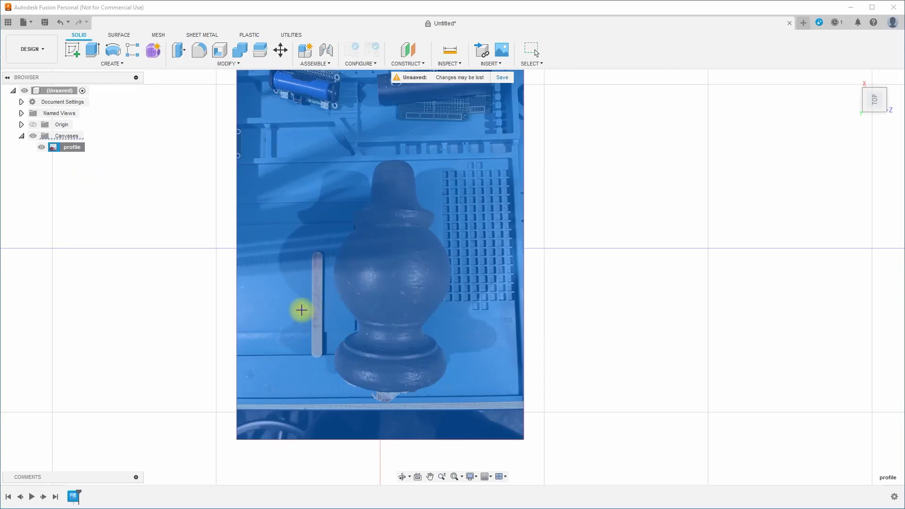
scroll(302, 311, "down", 1)
scroll(304, 309, "up", 4)
scroll(307, 305, "up", 3)
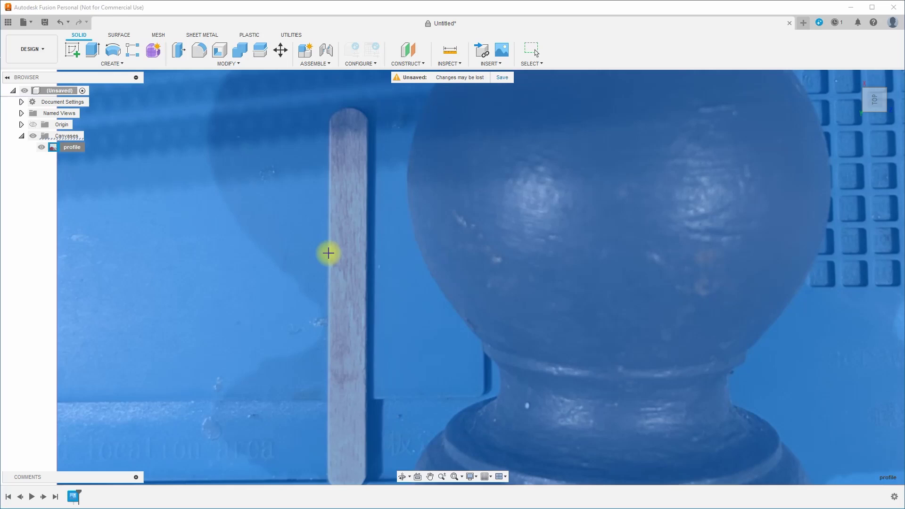
left_click(328, 253)
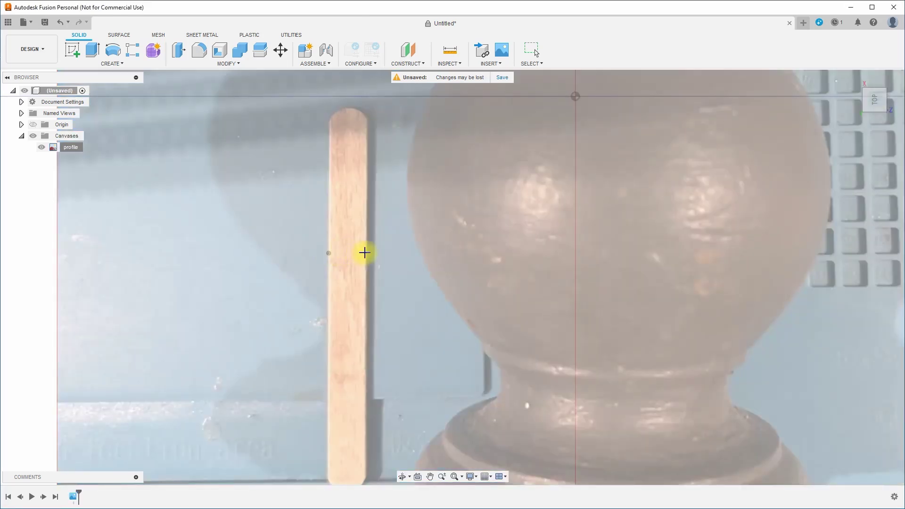
left_click(368, 253)
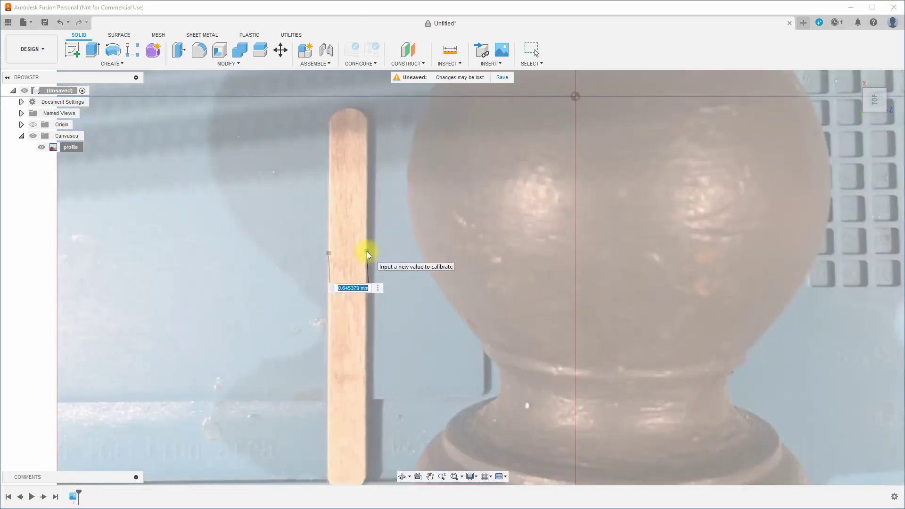
type("8.65")
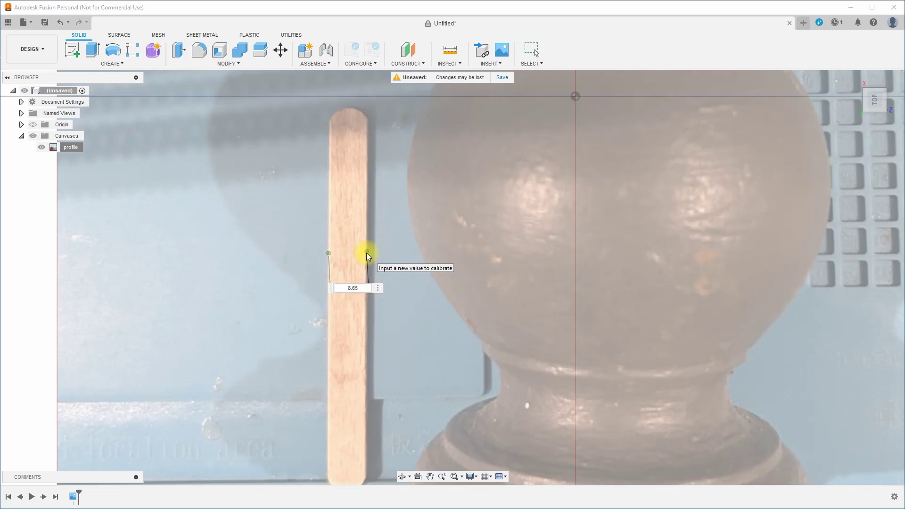
key("Return")
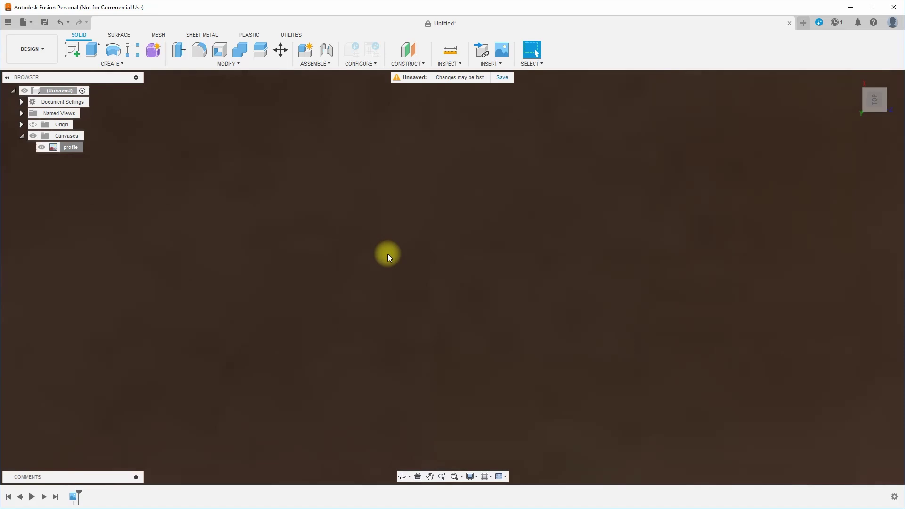
scroll(388, 257, "down", 10)
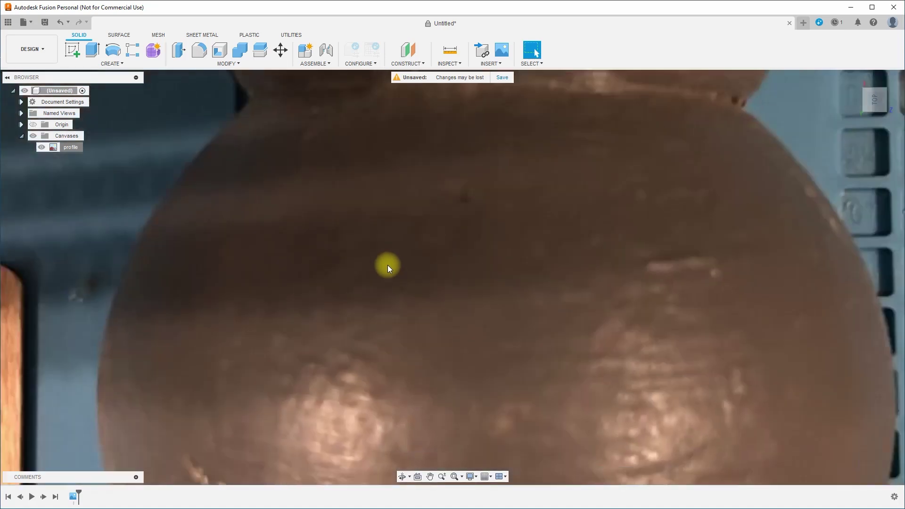
scroll(388, 266, "down", 5)
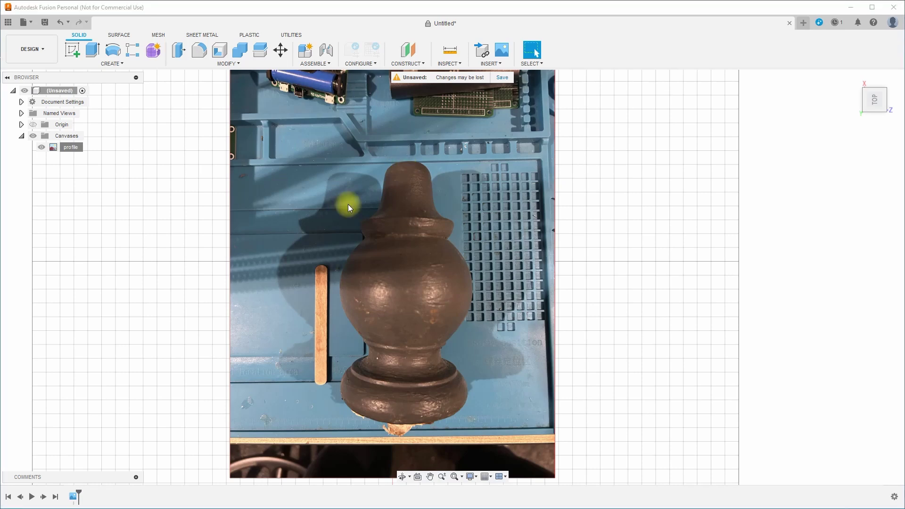
Start a sketch on the plane under the photo, turn the view upright, and pick the Line tool
left_click(76, 50)
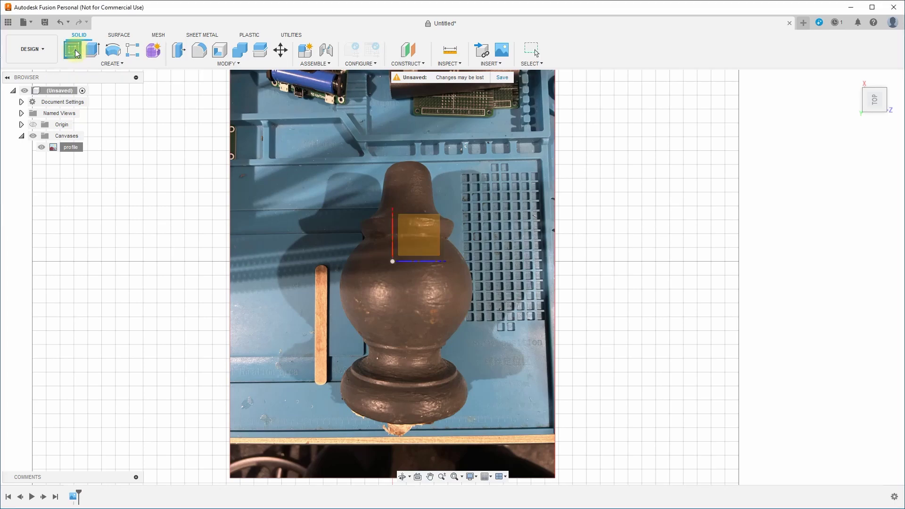
left_click(416, 239)
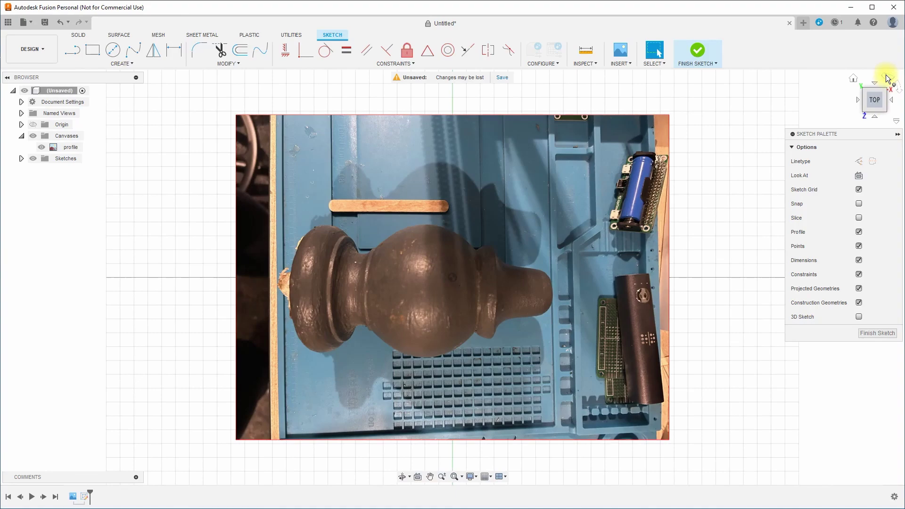
left_click(888, 79)
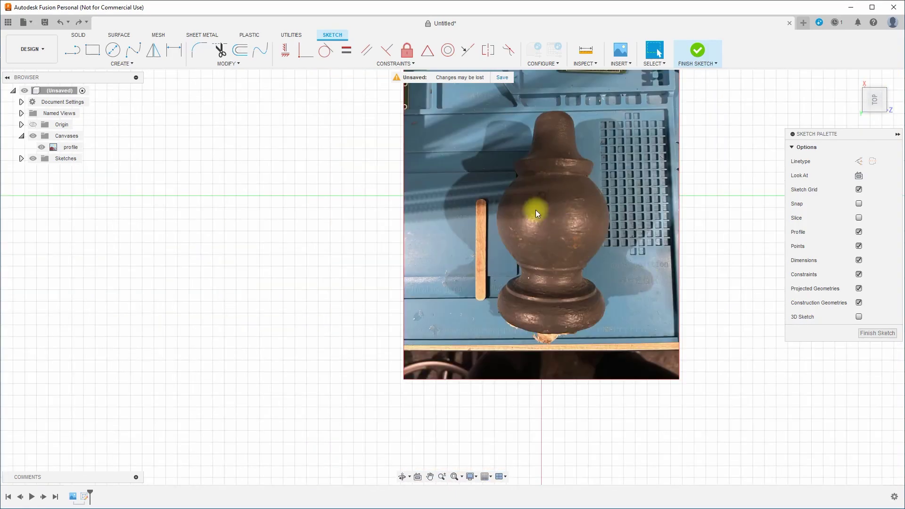
left_click(71, 50)
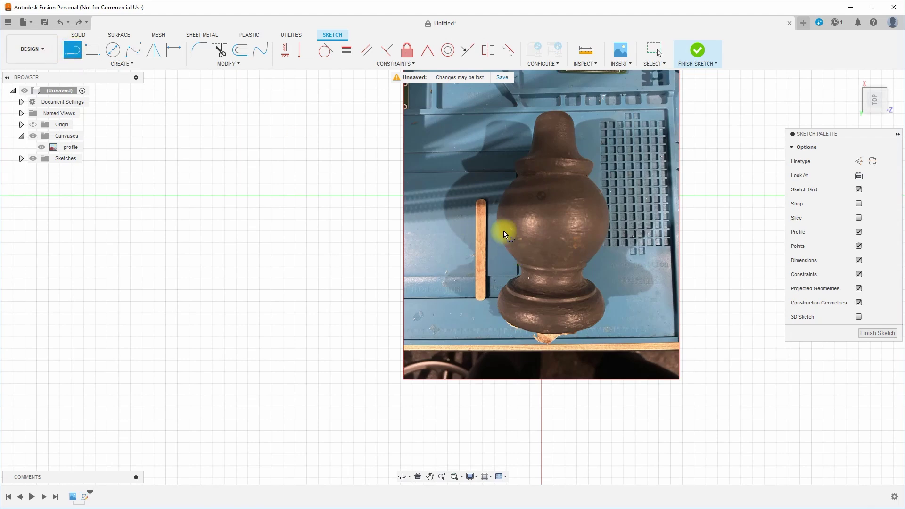
scroll(498, 224, "down", 1)
scroll(499, 224, "up", 4)
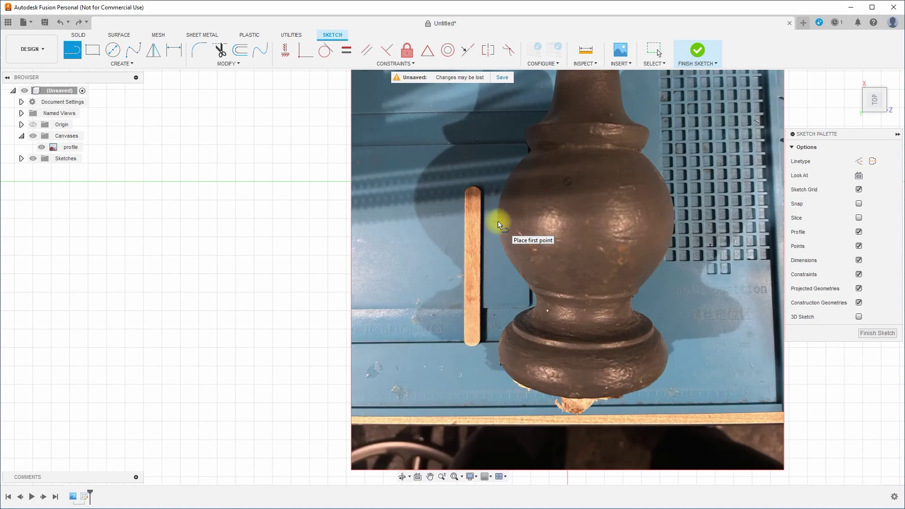
Draw a horizontal helper line across the bulb from its left edge to its right edge
left_click(498, 222)
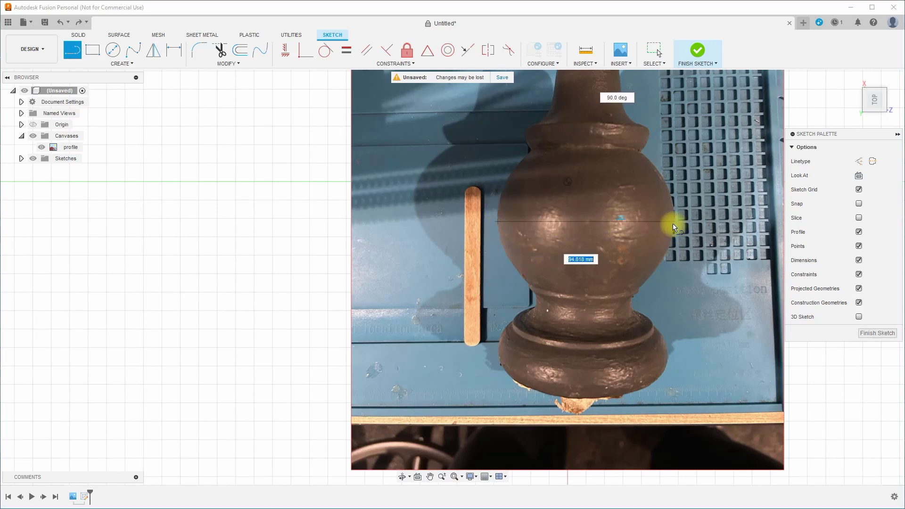
scroll(672, 223, "up", 2)
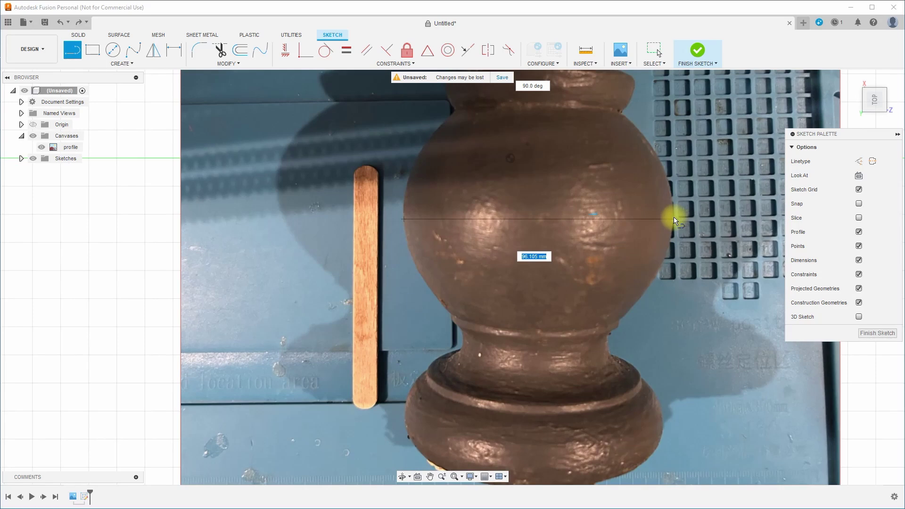
scroll(672, 220, "up", 2)
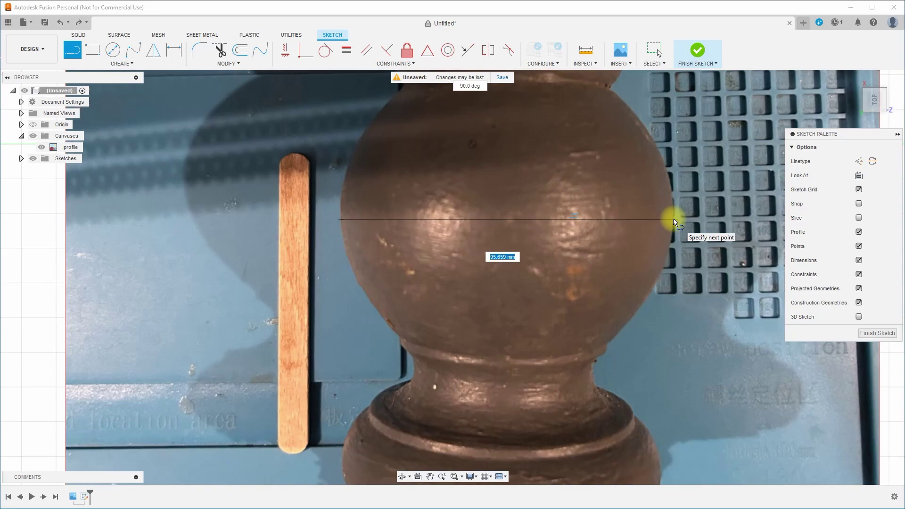
left_click(673, 219)
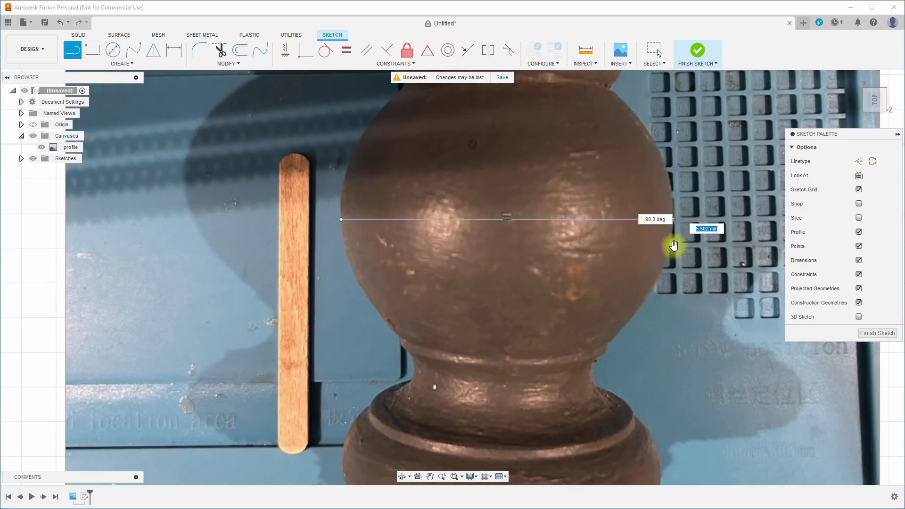
key("Escape")
scroll(624, 272, "up", 1)
scroll(623, 272, "down", 2)
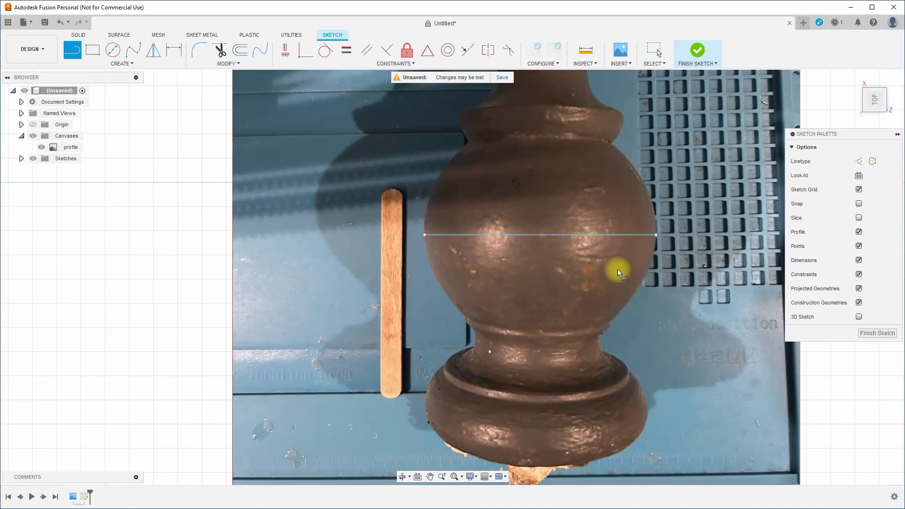
scroll(617, 269, "down", 1)
scroll(604, 297, "down", 2)
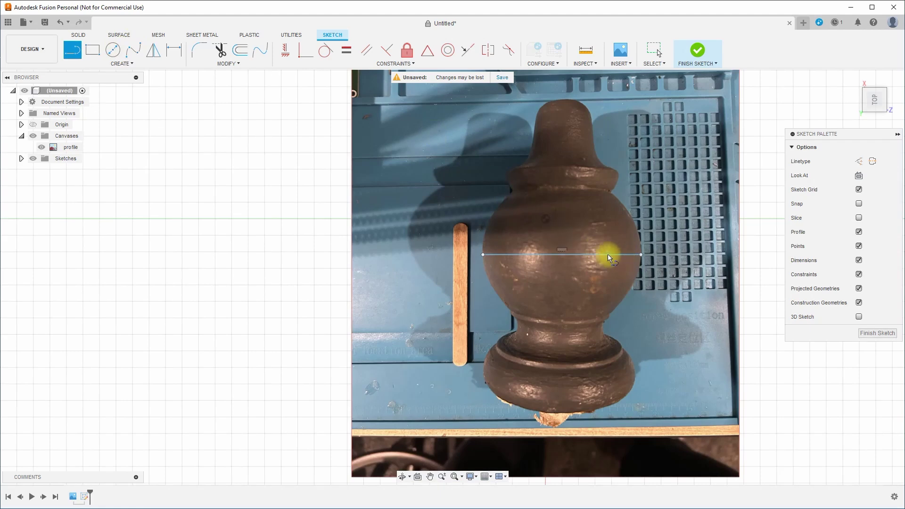
Draw a vertical line from the helper line's midpoint up to the finial top and down to its base
left_click(564, 253)
left_click(564, 94)
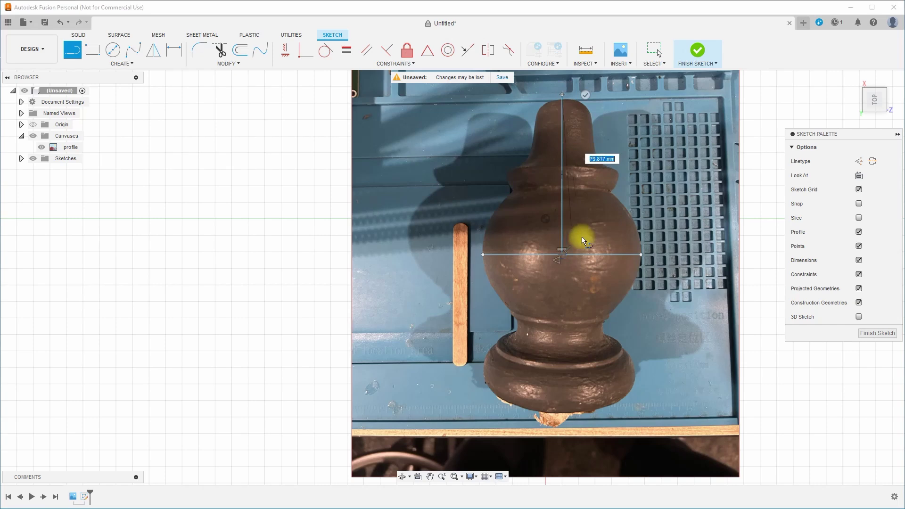
left_click(585, 94)
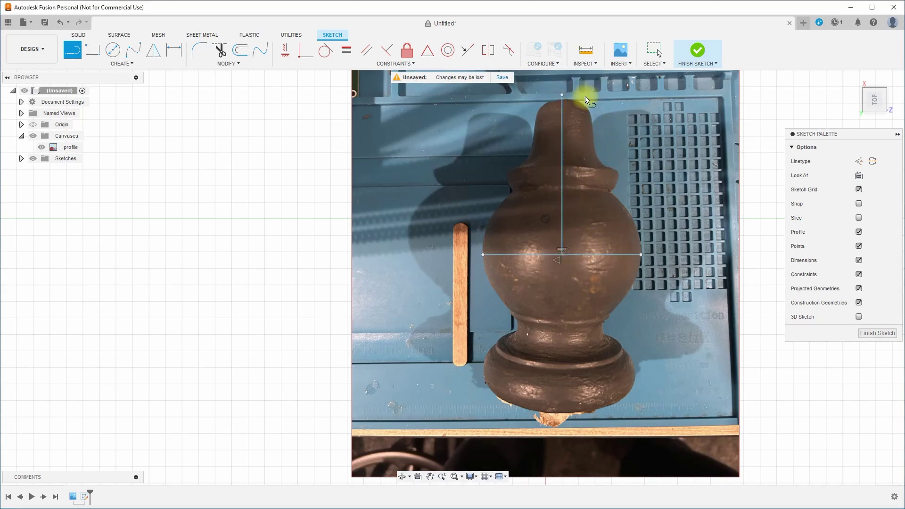
left_click(565, 258)
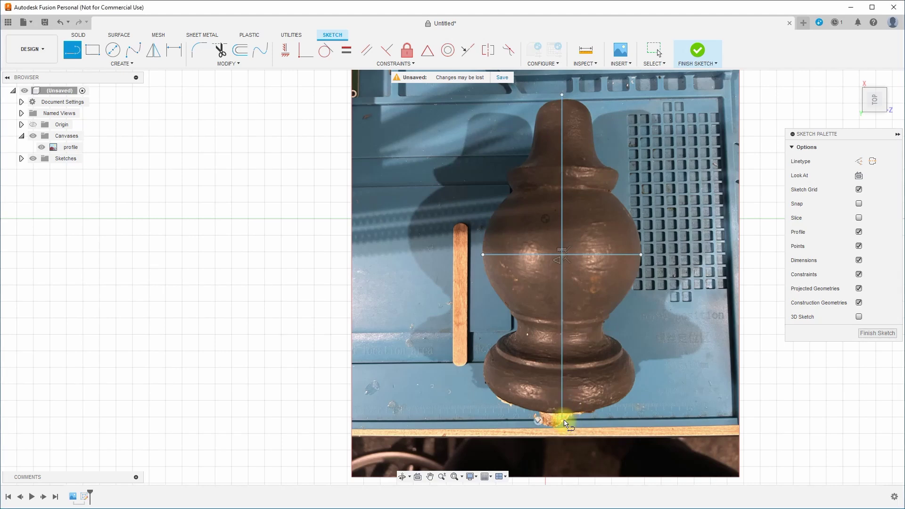
left_click(562, 418)
key("Escape")
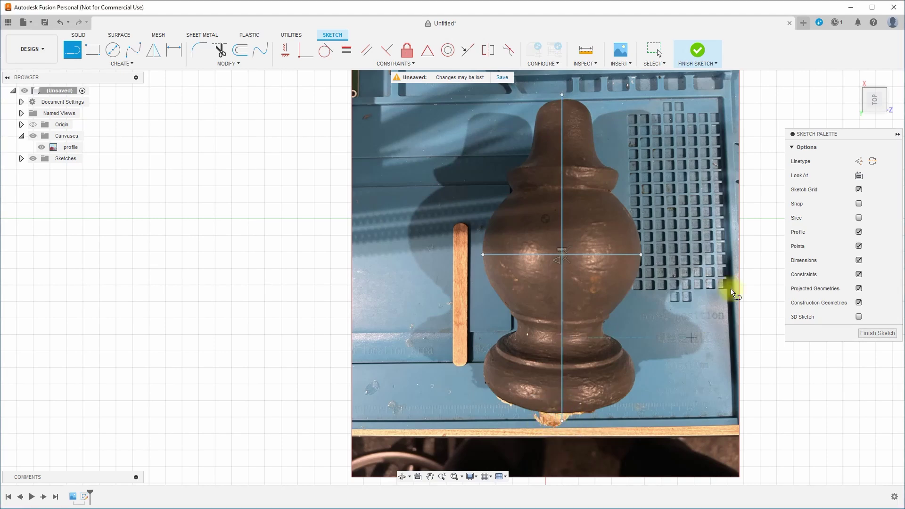
key("Escape")
Delete the horizontal helper line and move the centre line's bottom end onto the base
left_click(626, 255)
key("Delete")
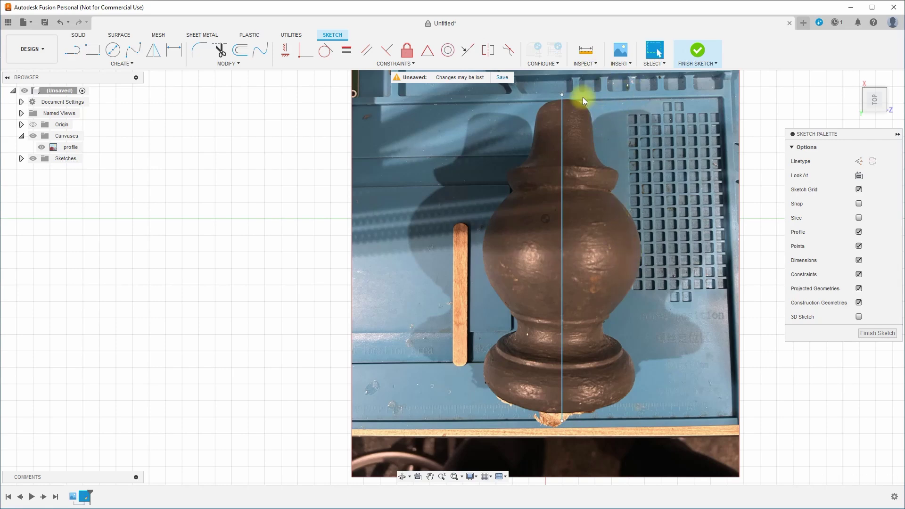
key("Delete")
key("ctrl+z")
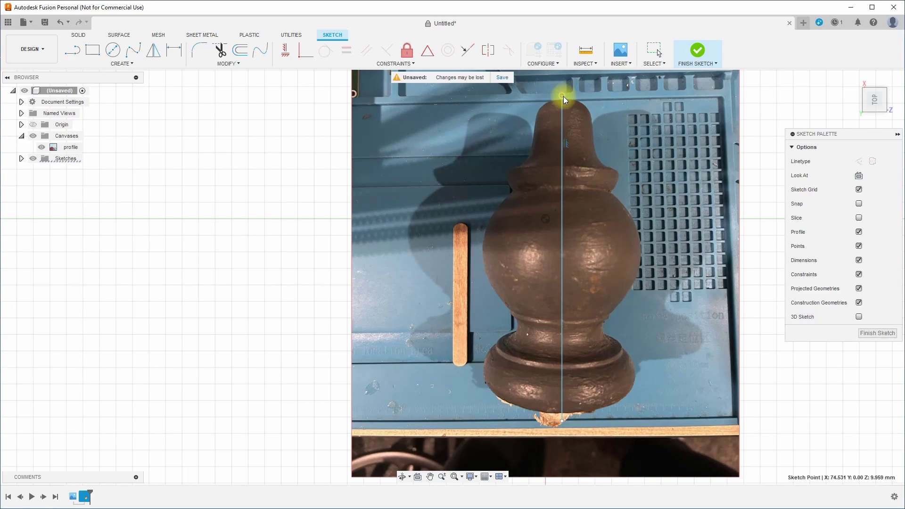
key("Escape")
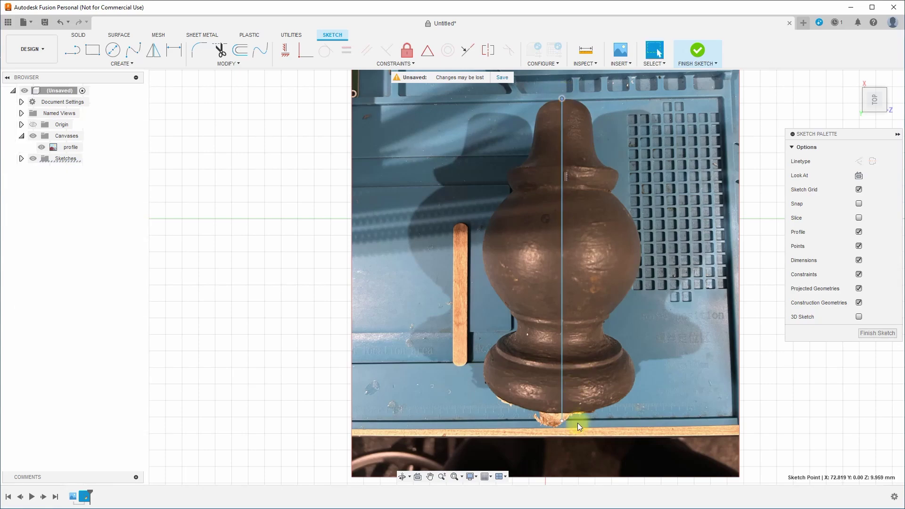
scroll(629, 397, "up", 5)
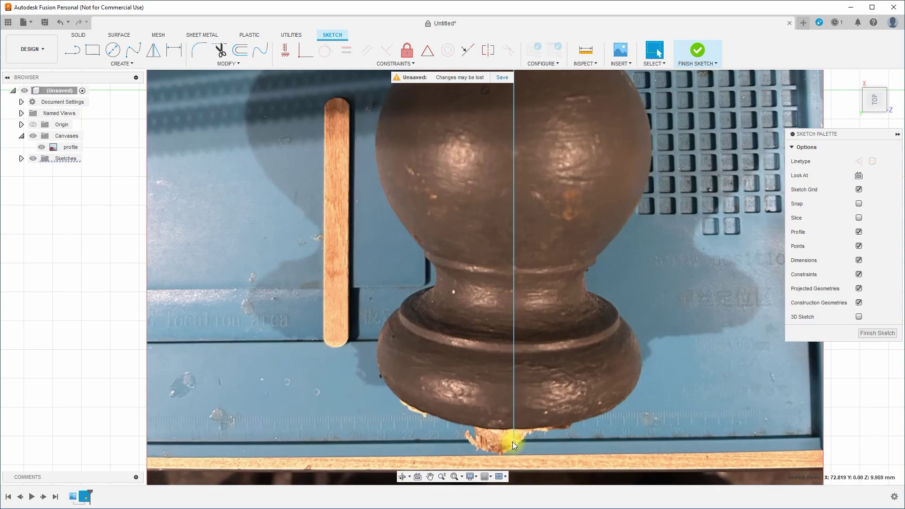
left_click_drag(513, 442, 514, 428)
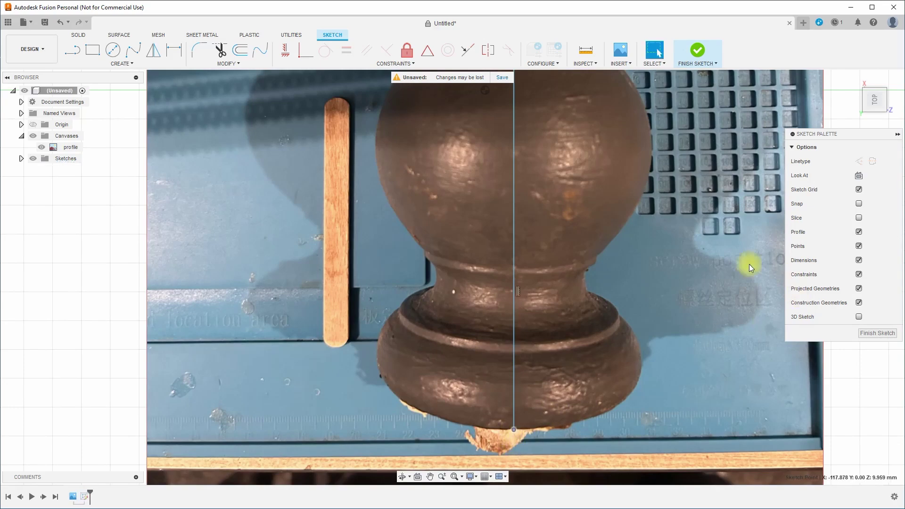
scroll(659, 250, "down", 5)
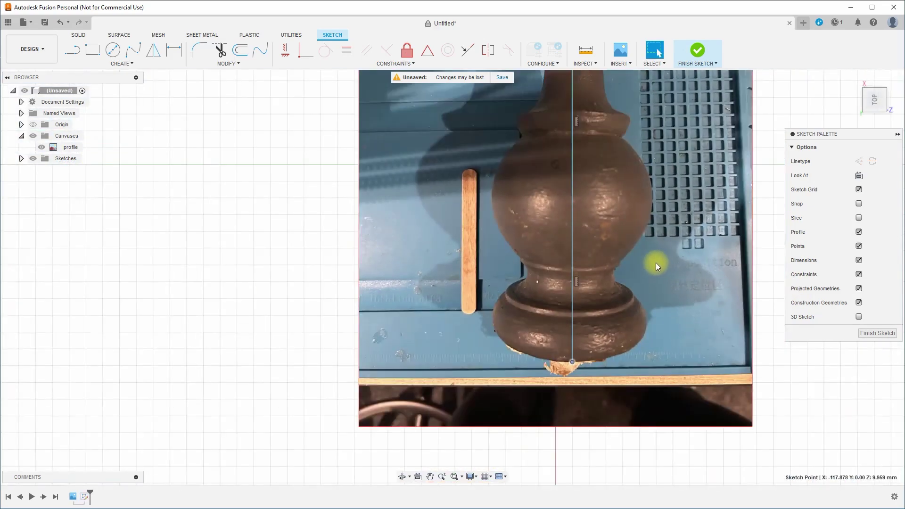
scroll(656, 264, "down", 2)
scroll(660, 227, "down", 2)
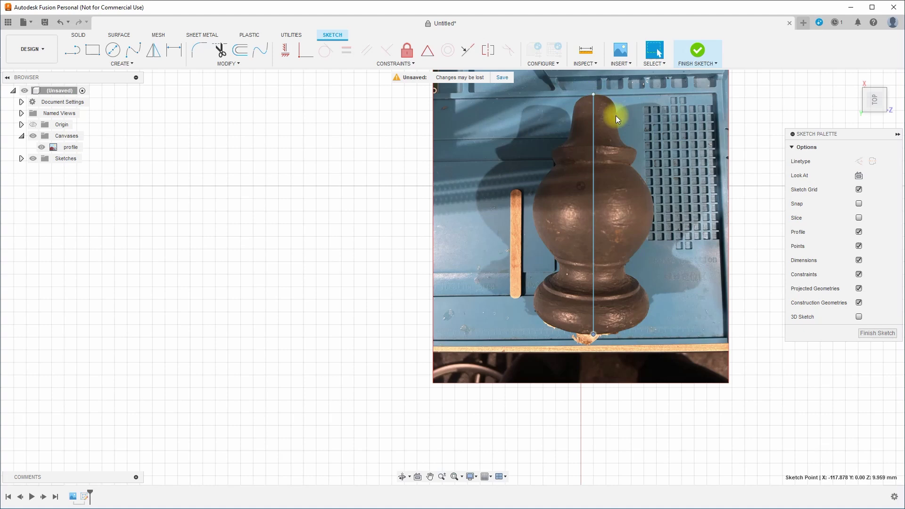
scroll(617, 117, "up", 3)
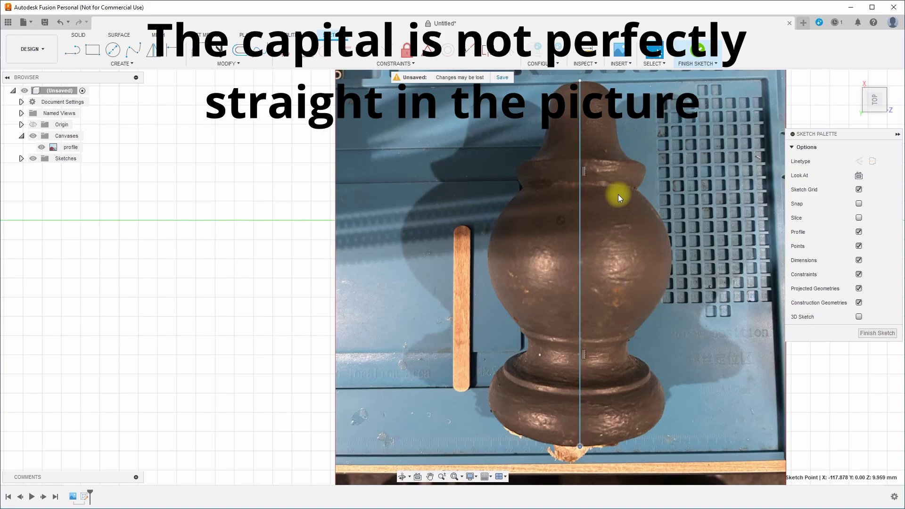
scroll(618, 198, "up", 3)
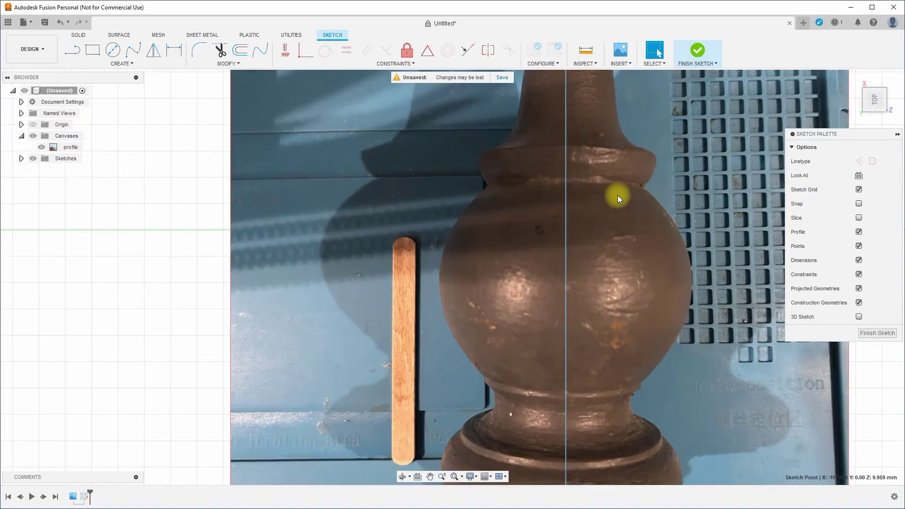
scroll(618, 197, "down", 3)
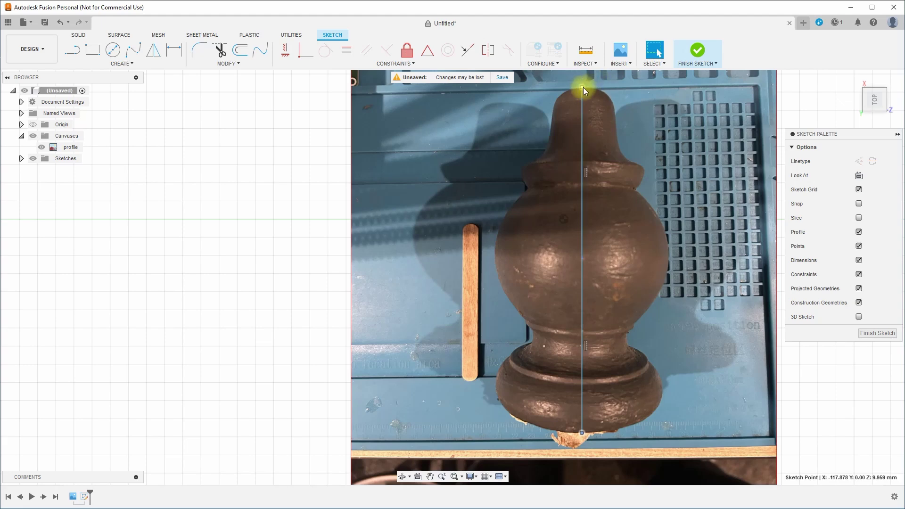
Start a fit point spline at the centre line's top and trace down the finial's right top edge
left_click(134, 50)
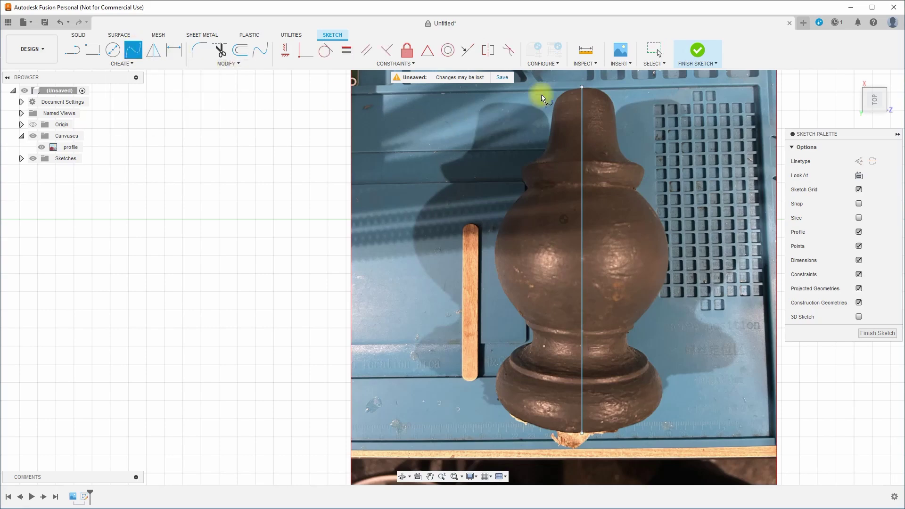
scroll(576, 118, "up", 2)
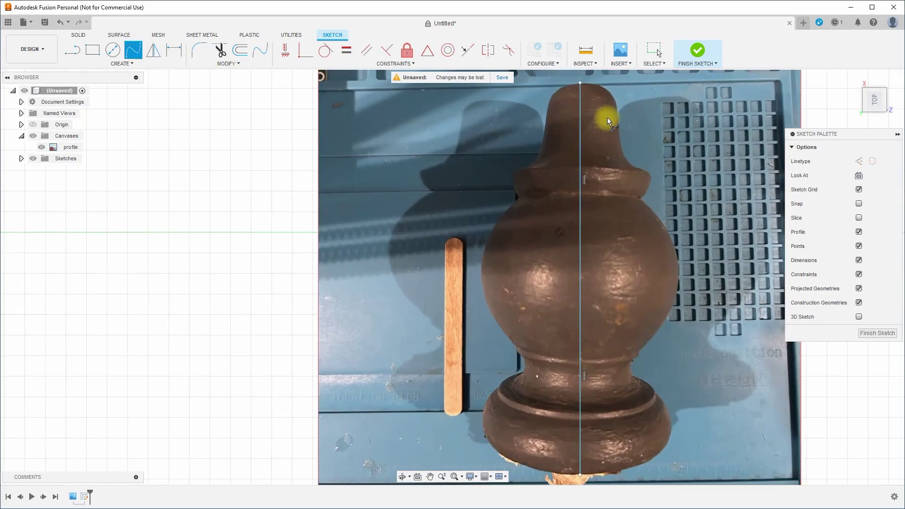
middle_click_drag(612, 118, 600, 177)
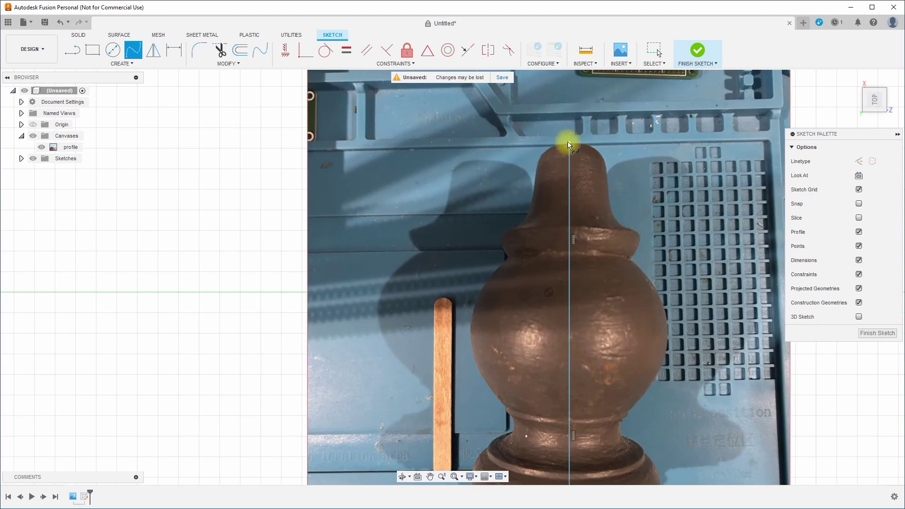
left_click(571, 141)
left_click(595, 149)
left_click(604, 159)
left_click(606, 179)
left_click(609, 208)
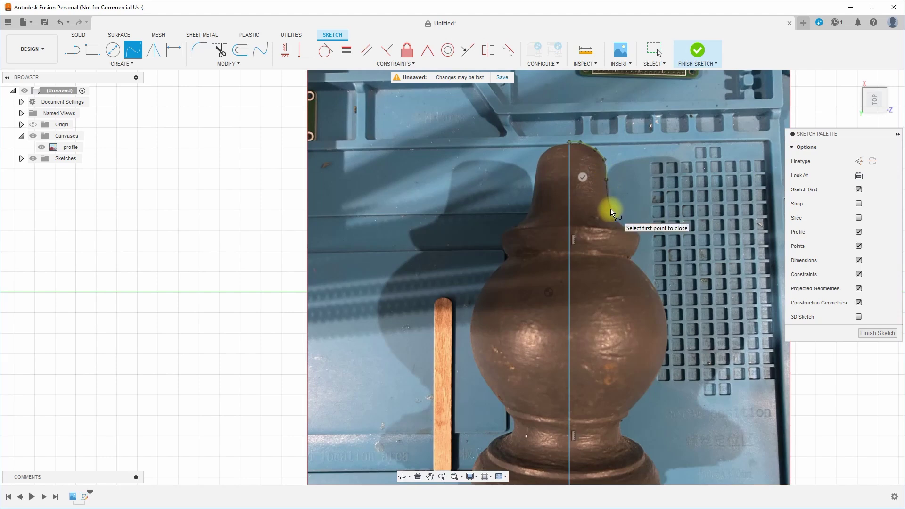
left_click(623, 225)
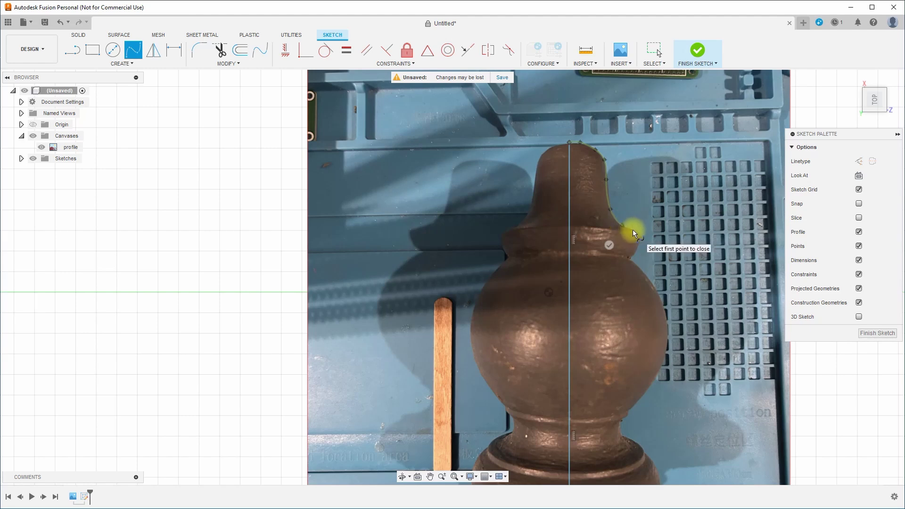
left_click(632, 230)
left_click(640, 234)
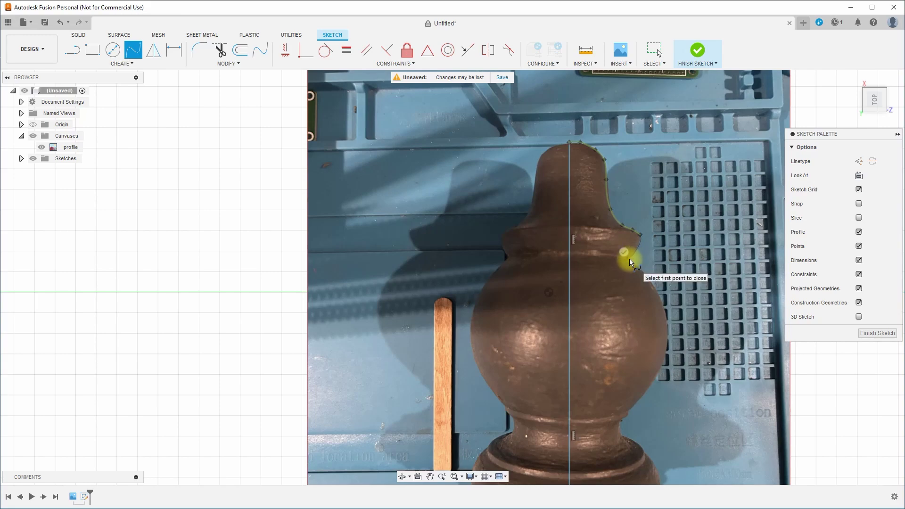
Place the spline's last point at the collar edge and finish the curve
scroll(630, 260, "up", 1)
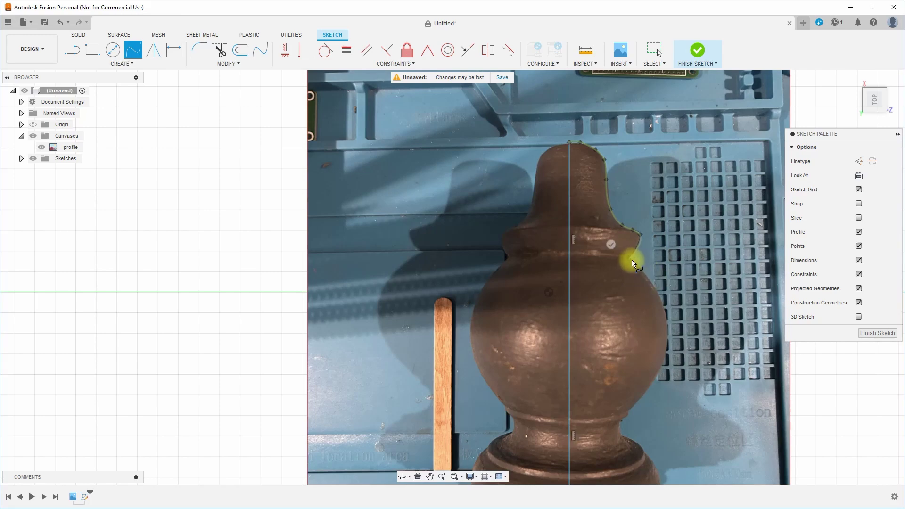
scroll(632, 259, "down", 2)
scroll(634, 257, "up", 5)
scroll(631, 264, "up", 4)
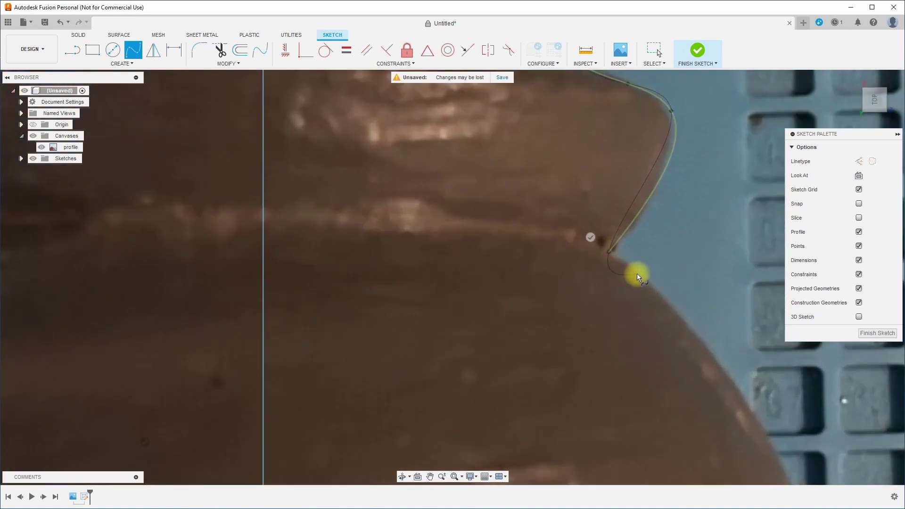
left_click(612, 248)
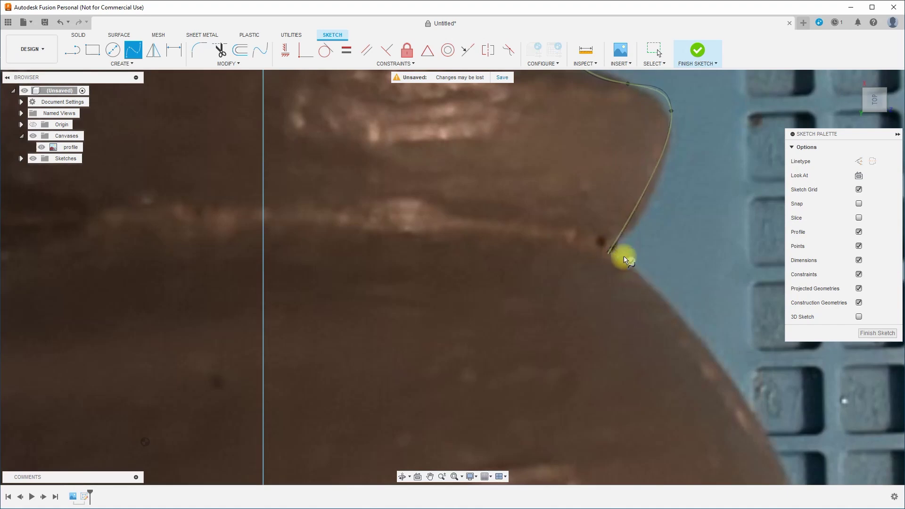
key("Escape")
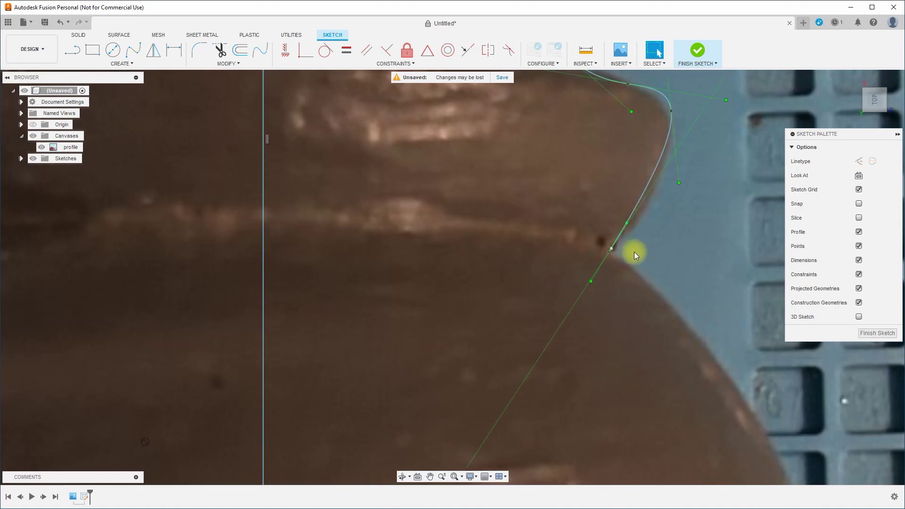
scroll(666, 273, "down", 5)
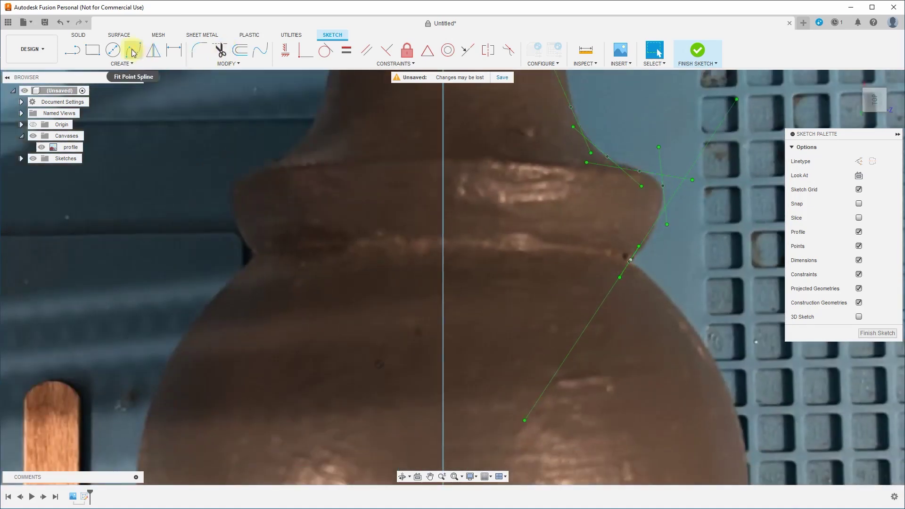
Trace a new fit point spline from the previous curve's end down the bulb's right edge
left_click(133, 51)
left_click(630, 261)
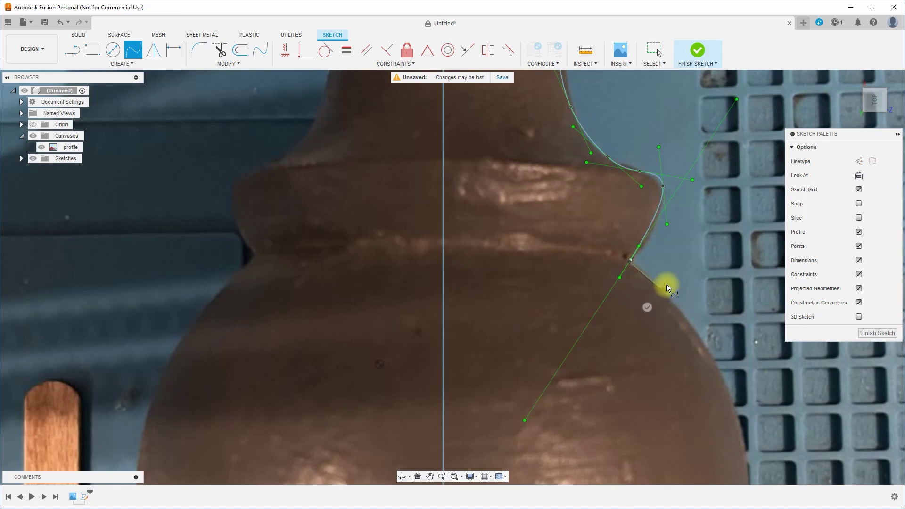
middle_click_drag(659, 269, 568, 111)
left_click(561, 114)
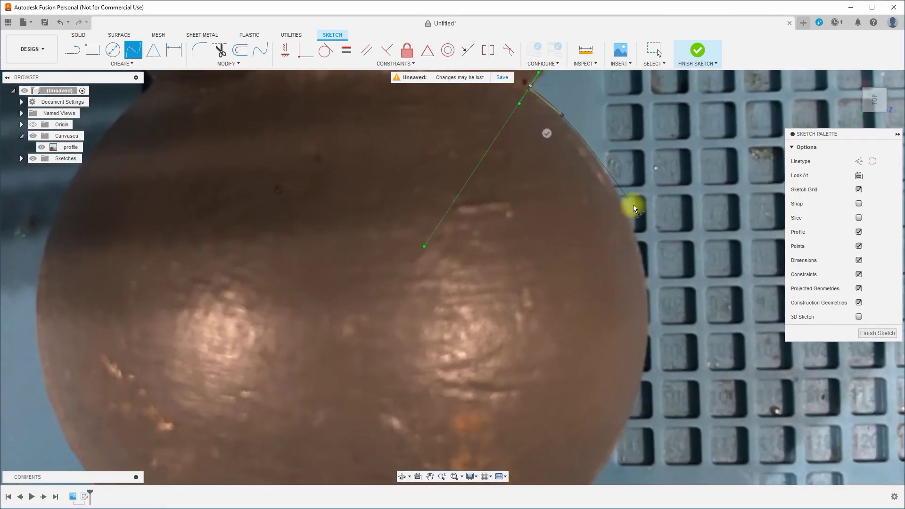
left_click(626, 207)
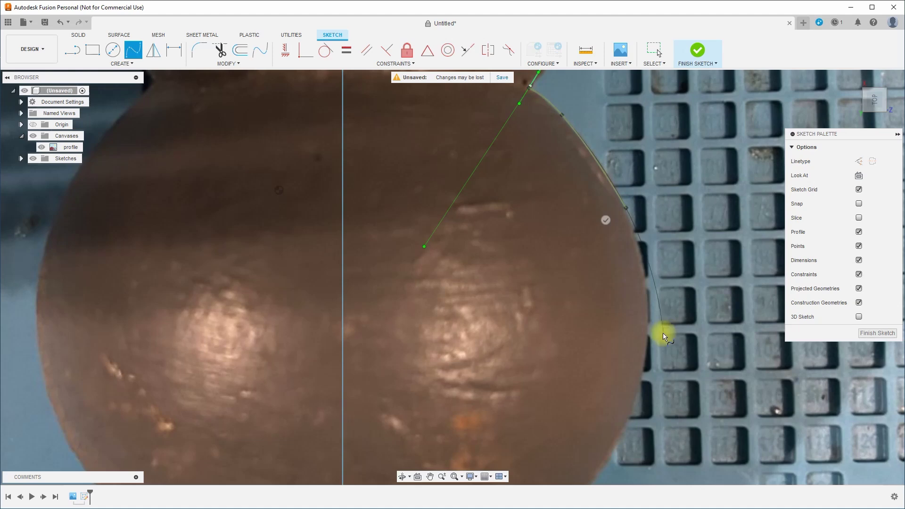
left_click(647, 340)
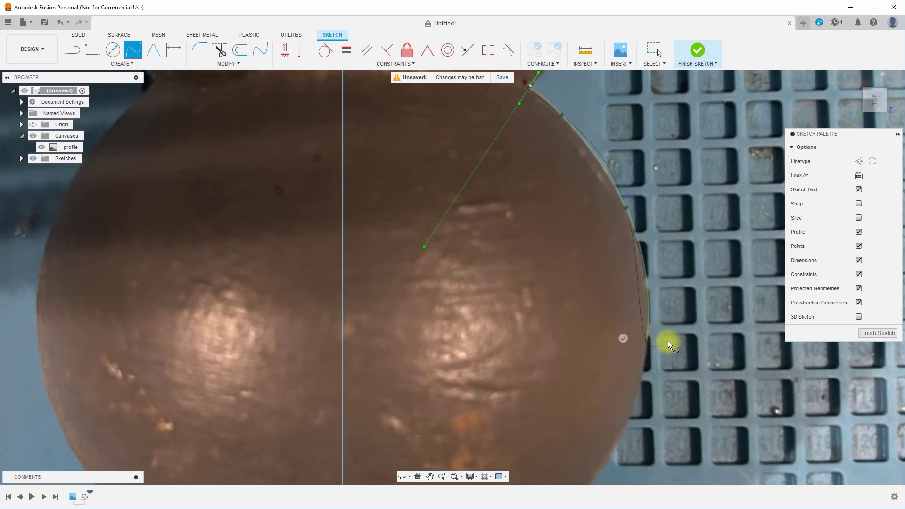
middle_click_drag(668, 341, 731, 142)
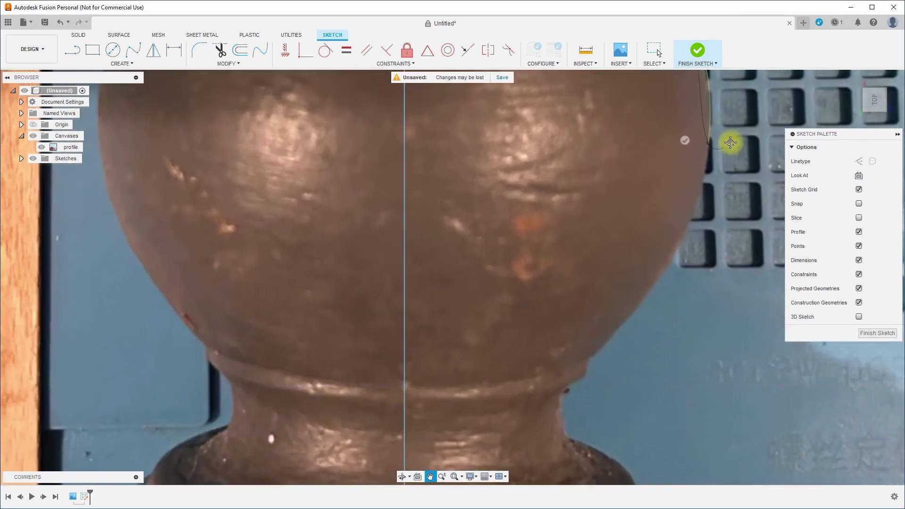
left_click(650, 290)
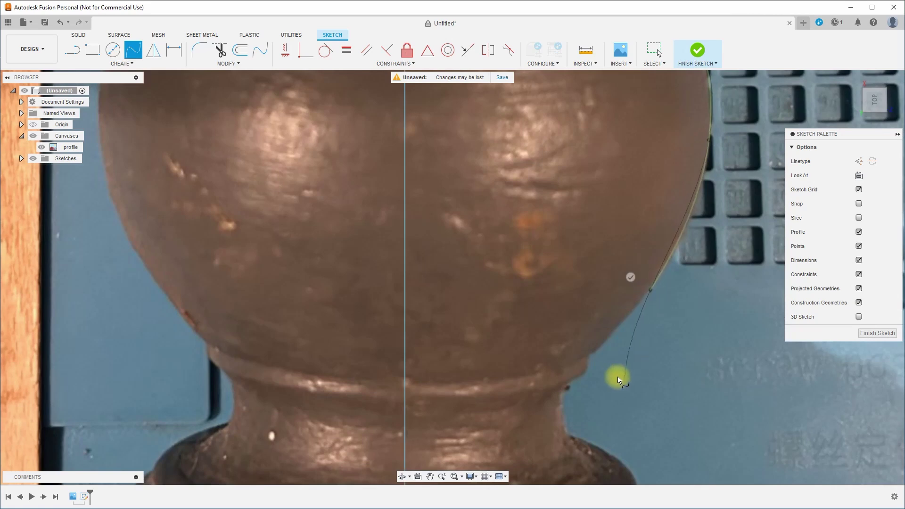
left_click(587, 354)
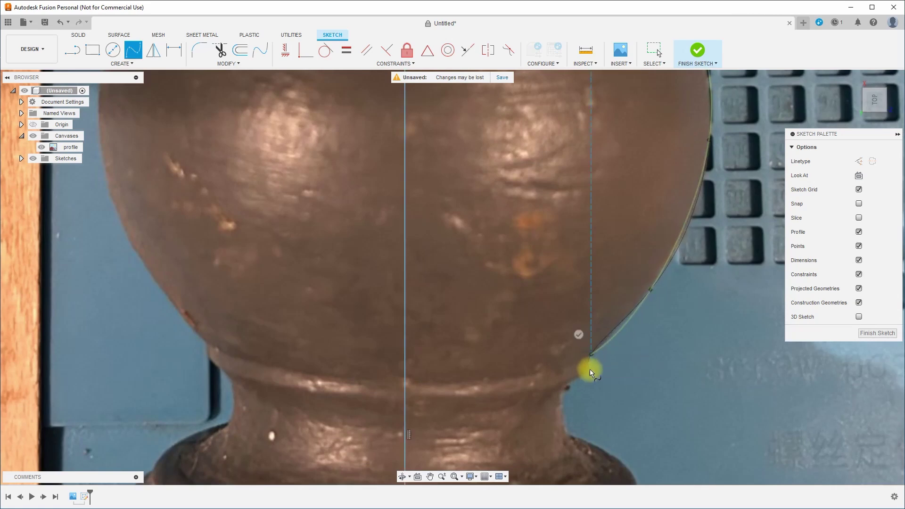
left_click(579, 335)
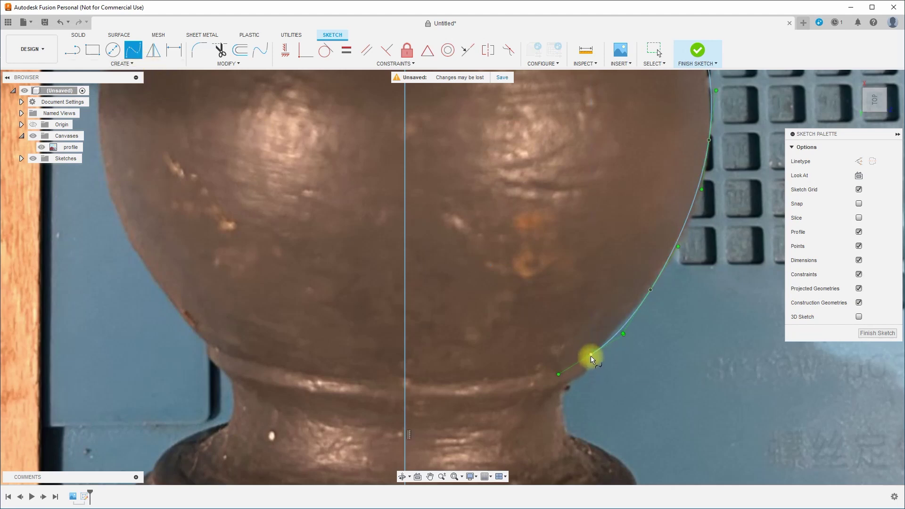
Continue with another spline from the bulb curve's end down the narrow neck
left_click(591, 355)
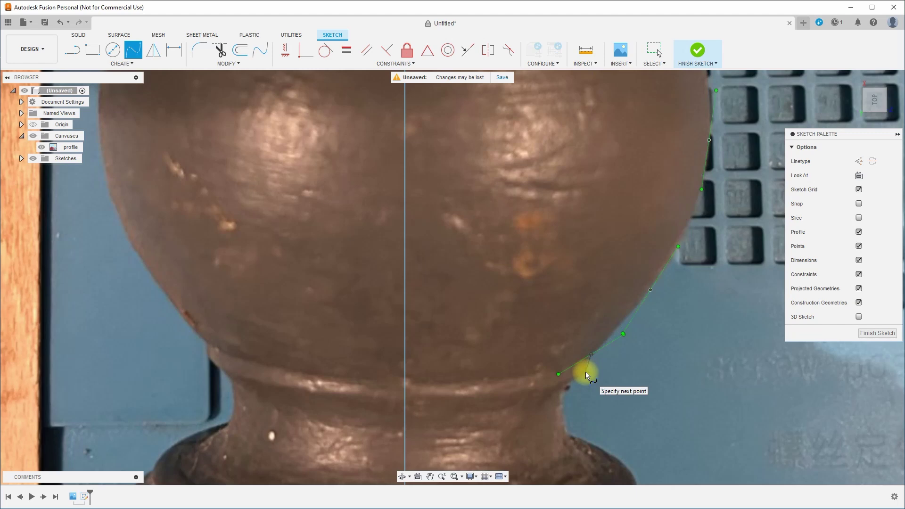
left_click(561, 399)
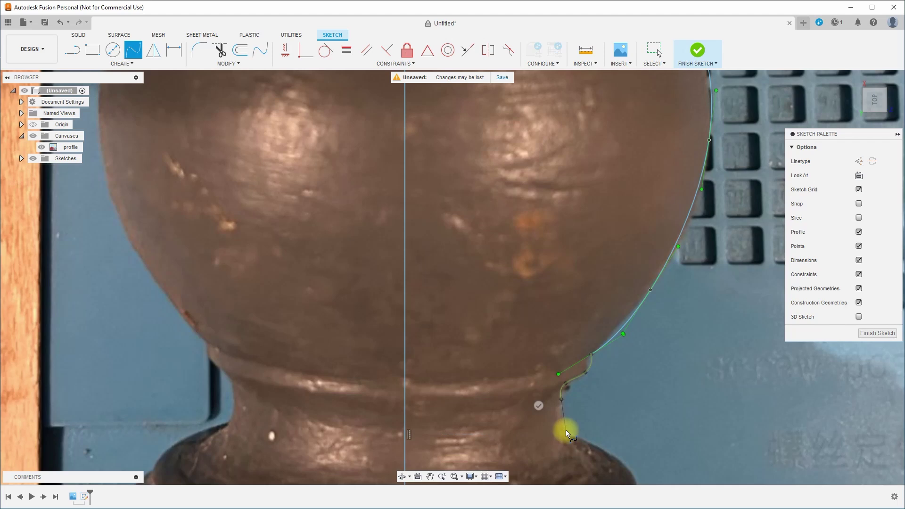
left_click(564, 430)
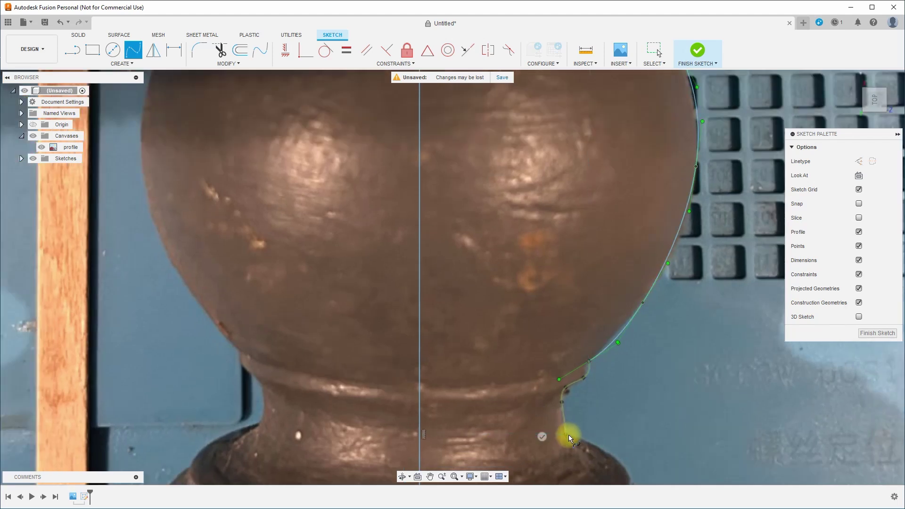
left_click(542, 436)
Trace a spline from the neck's bottom out along the base's flare to its outer rim
middle_click_drag(643, 431, 628, 270)
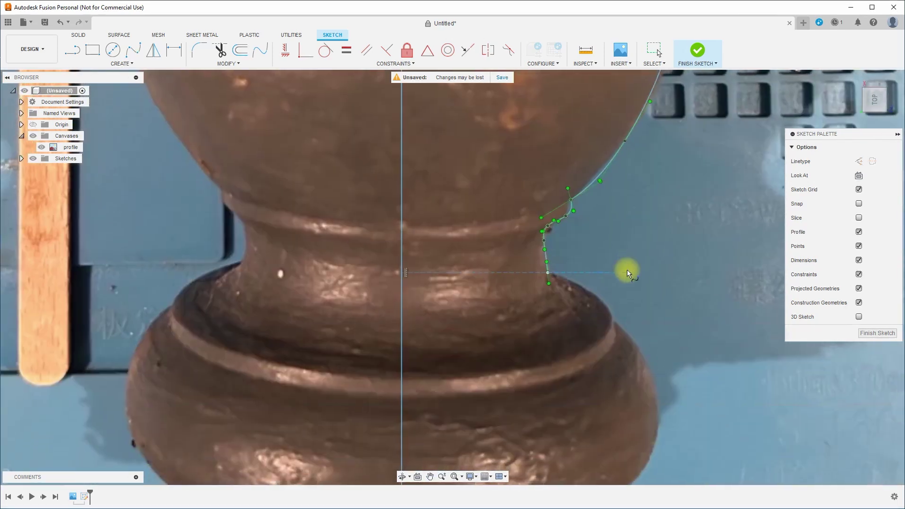
left_click(565, 276)
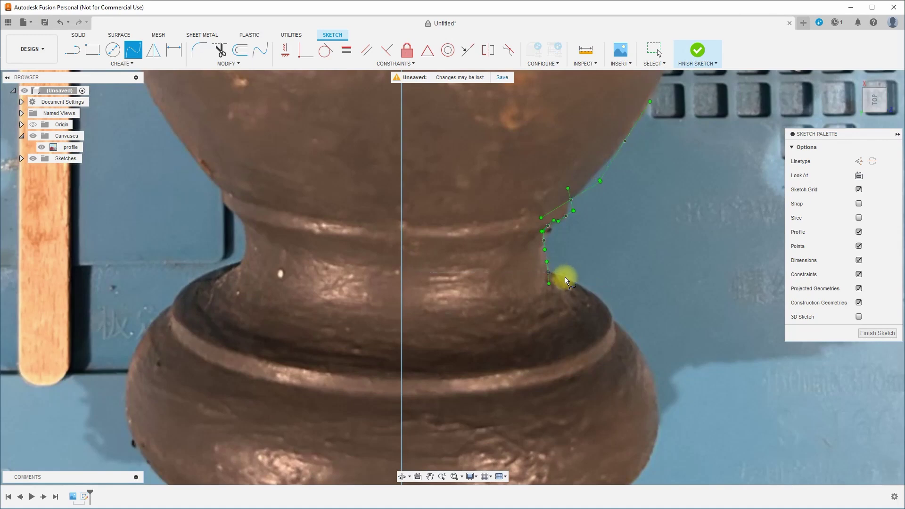
left_click(605, 303)
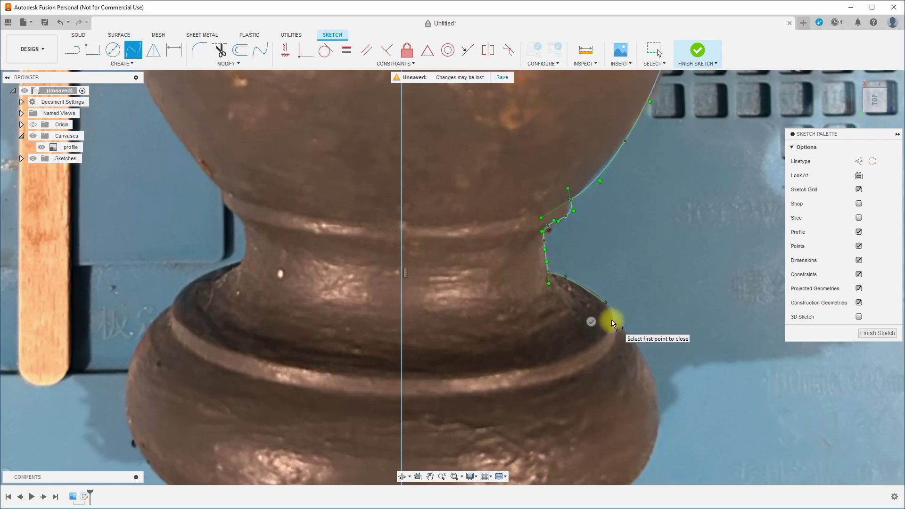
left_click(612, 321)
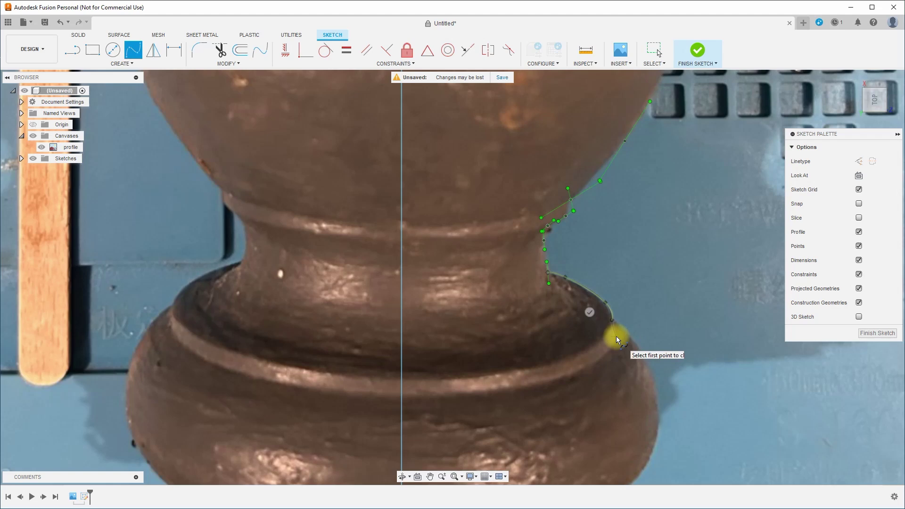
left_click(616, 336)
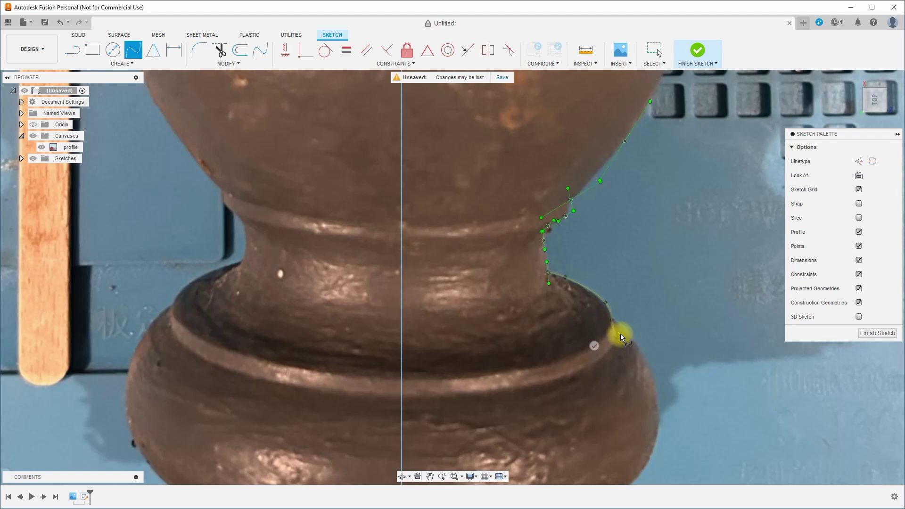
left_click(640, 349)
mouse_move(655, 447)
middle_mouse_down()
mouse_move(658, 366)
mouse_move(683, 269)
middle_mouse_up()
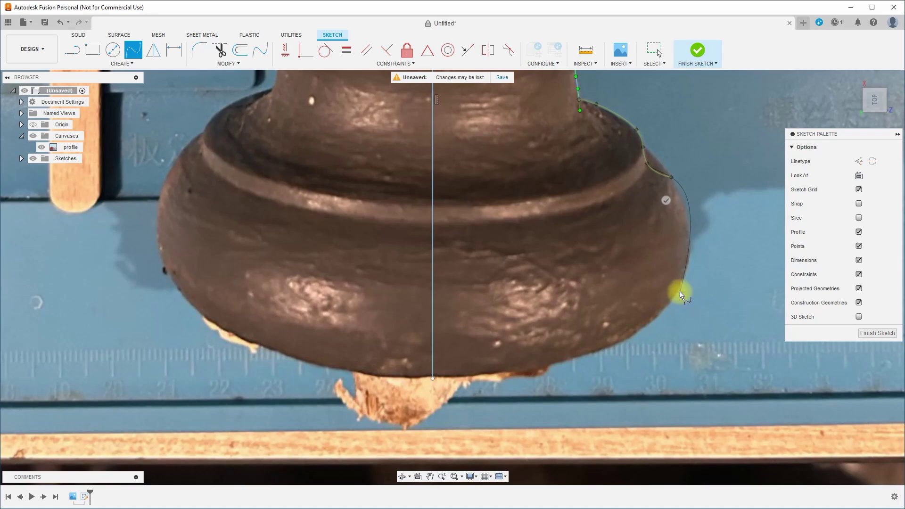
left_click(664, 200)
Trace a second spline down the base's side and underside, ending on the centre axis
left_click(671, 178)
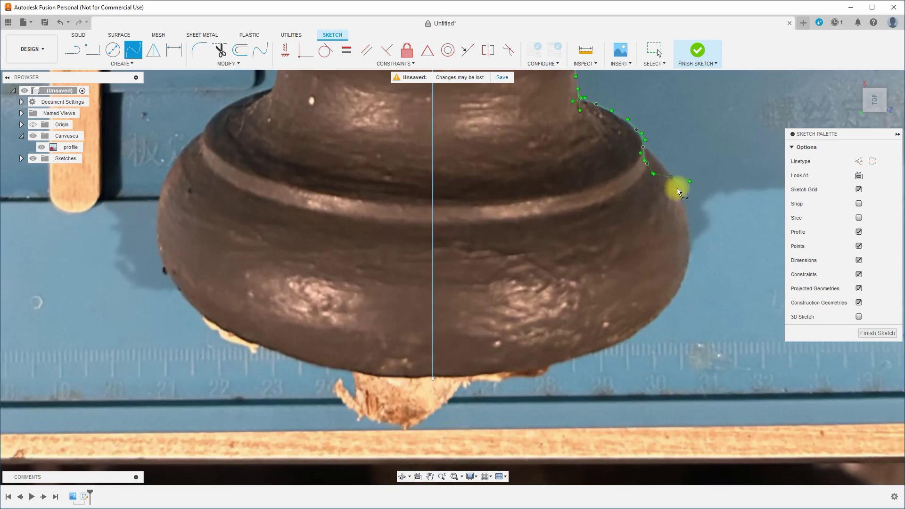
left_click(678, 193)
left_click(688, 227)
left_click(686, 277)
left_click(657, 314)
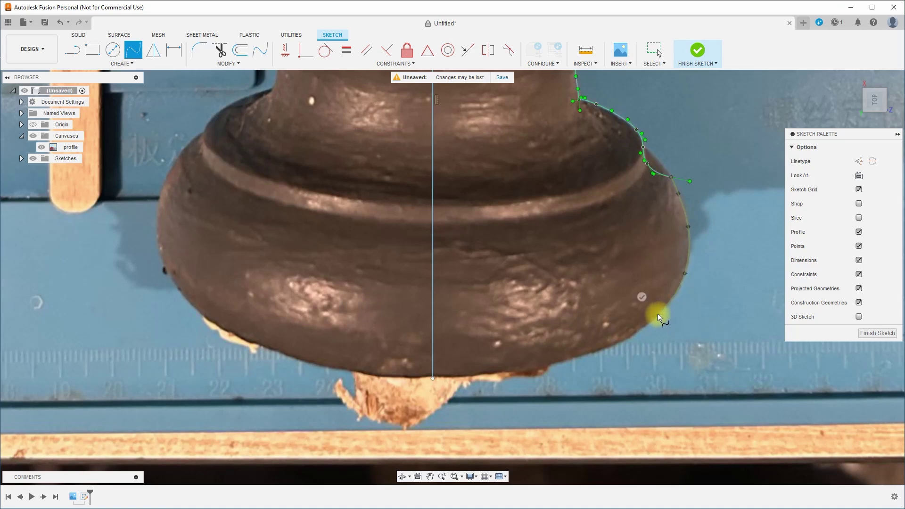
left_click(584, 357)
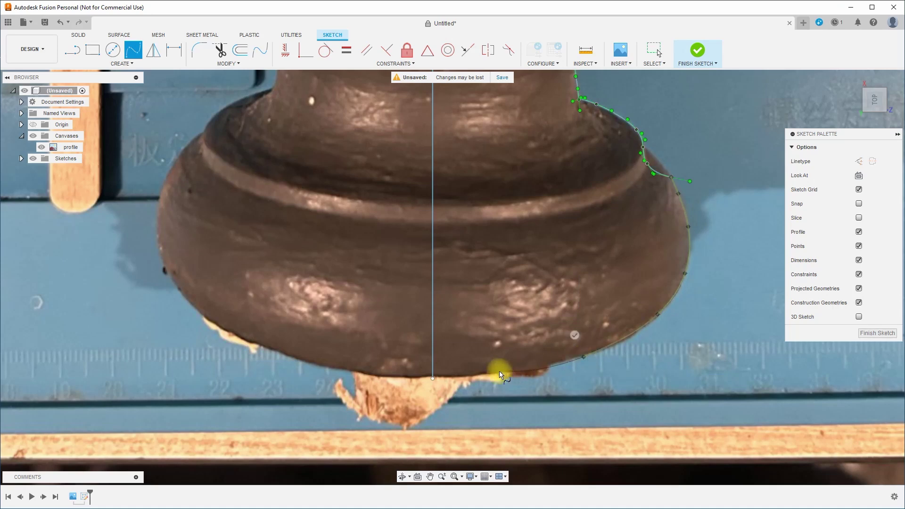
left_click(432, 378)
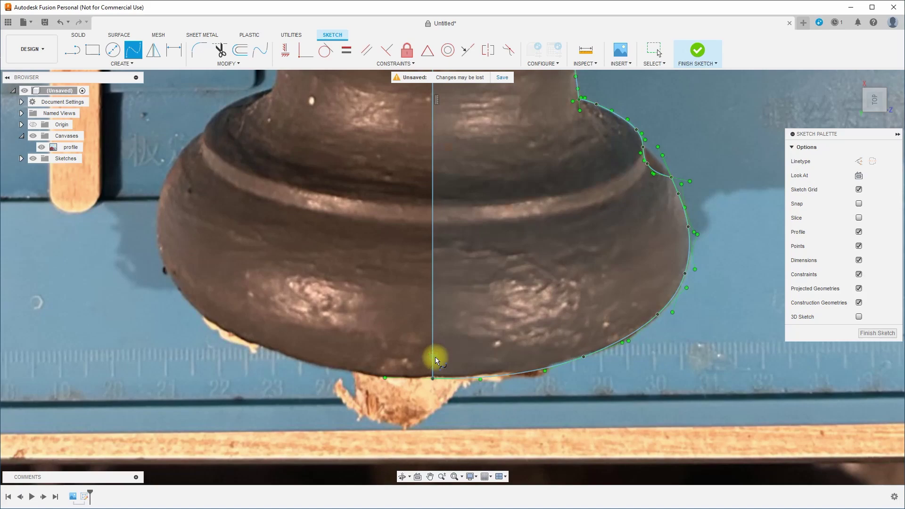
scroll(744, 270, "up", 3)
scroll(745, 270, "down", 5)
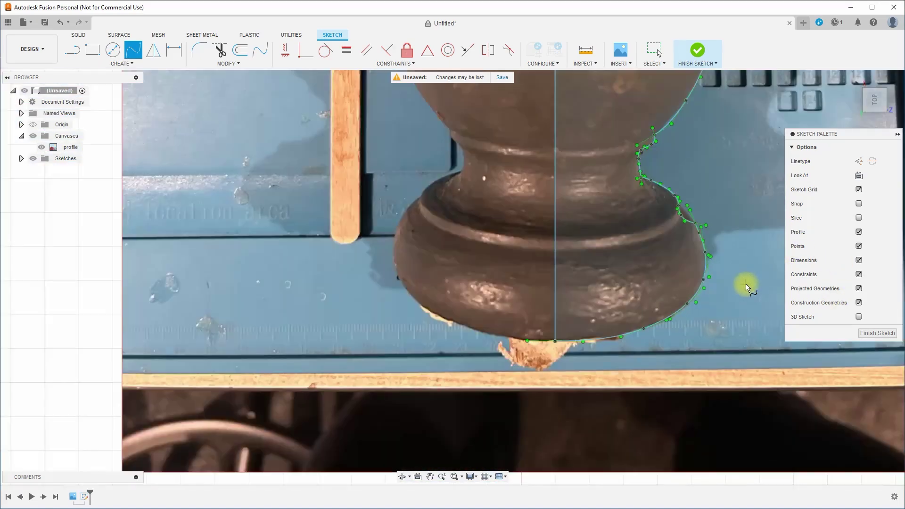
scroll(766, 182, "down", 1)
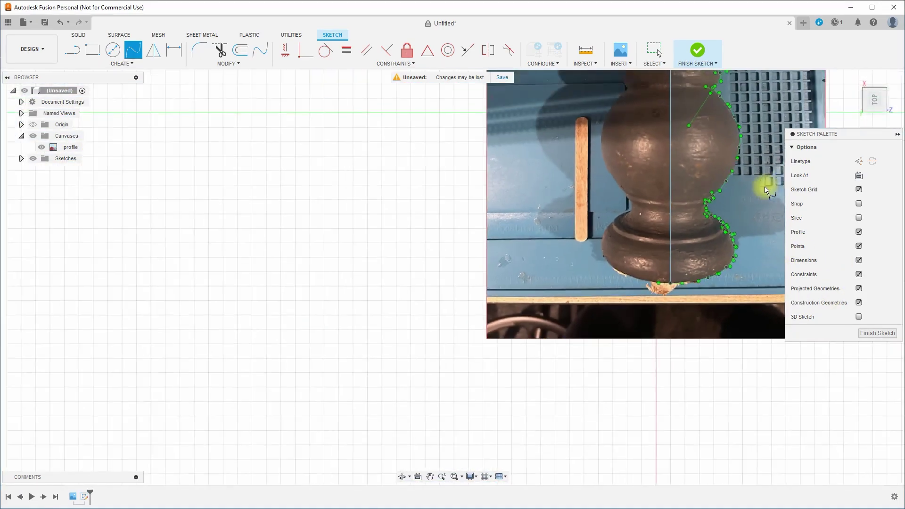
scroll(769, 188, "up", 4)
scroll(771, 203, "up", 1)
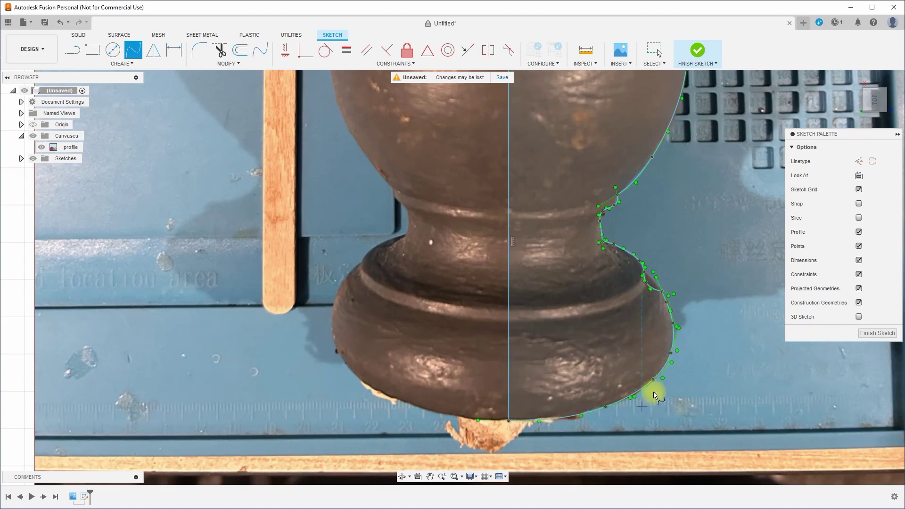
left_click(508, 420)
Draw a straight line from the spline's end across the base to the axis
key("l")
left_click(631, 372)
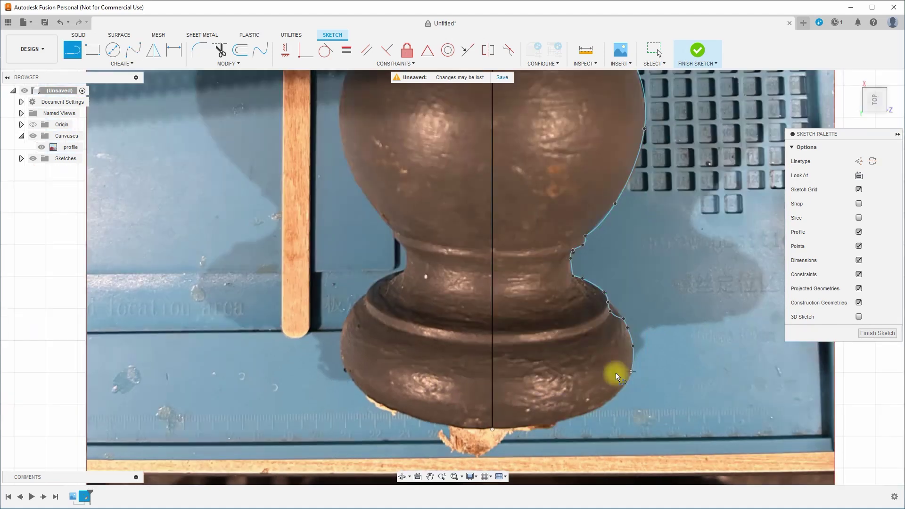
left_click(492, 375)
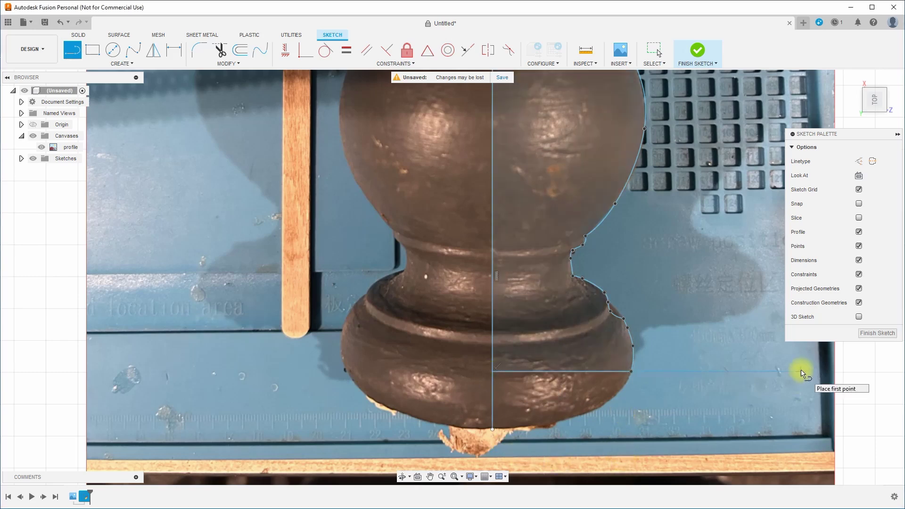
key("Escape")
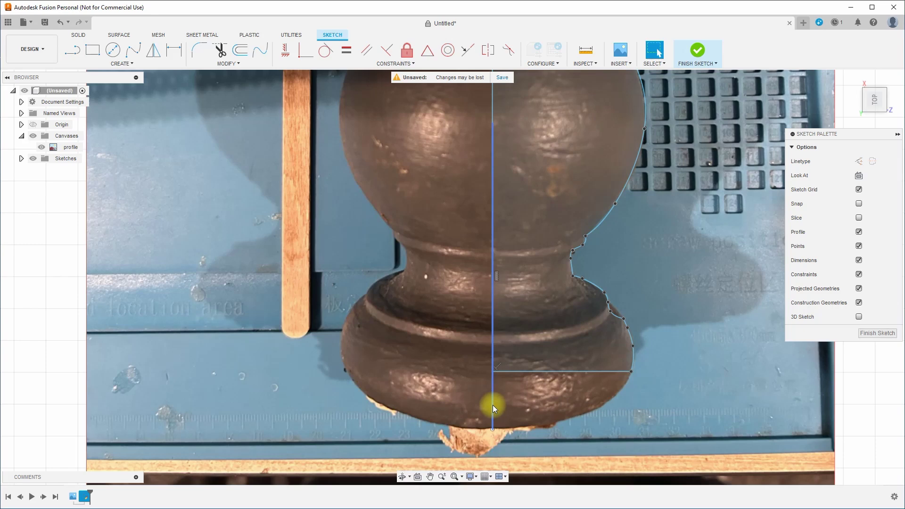
Drag the axis line's bottom end up to meet the new base line
left_click(492, 404)
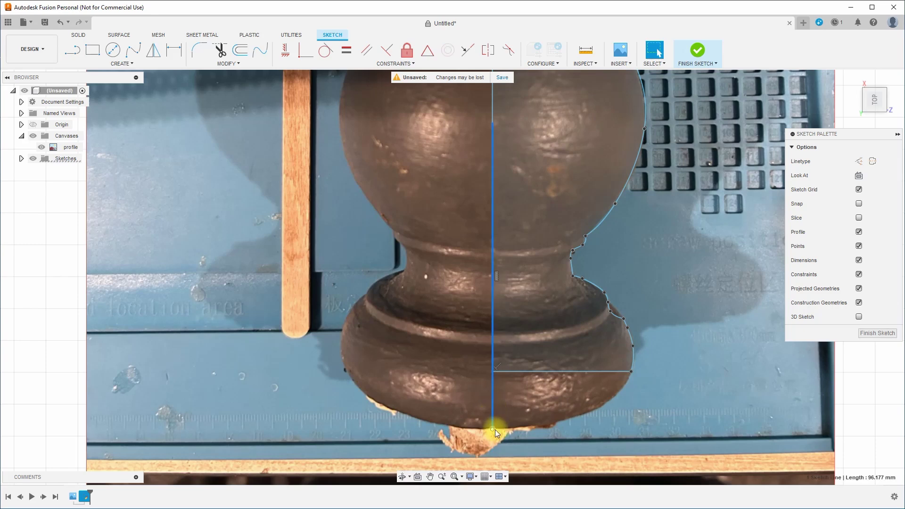
left_click_drag(493, 429, 495, 374)
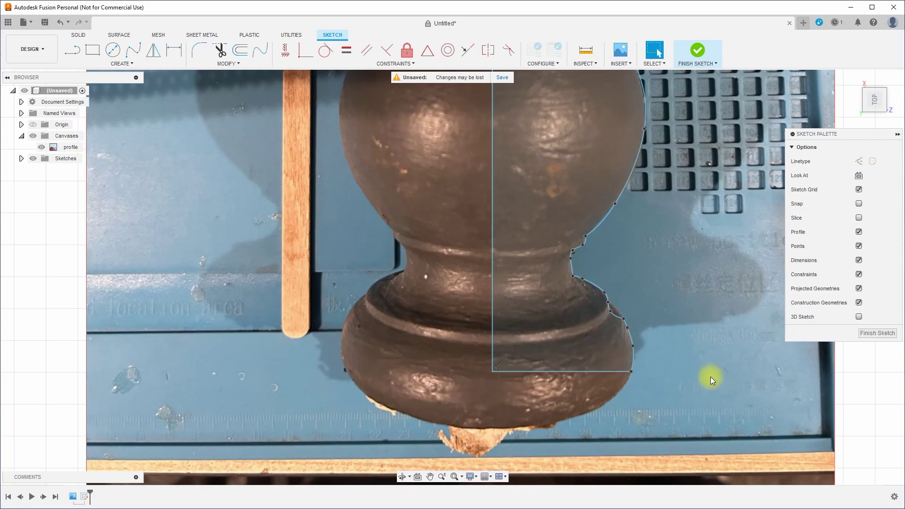
scroll(711, 378, "down", 6)
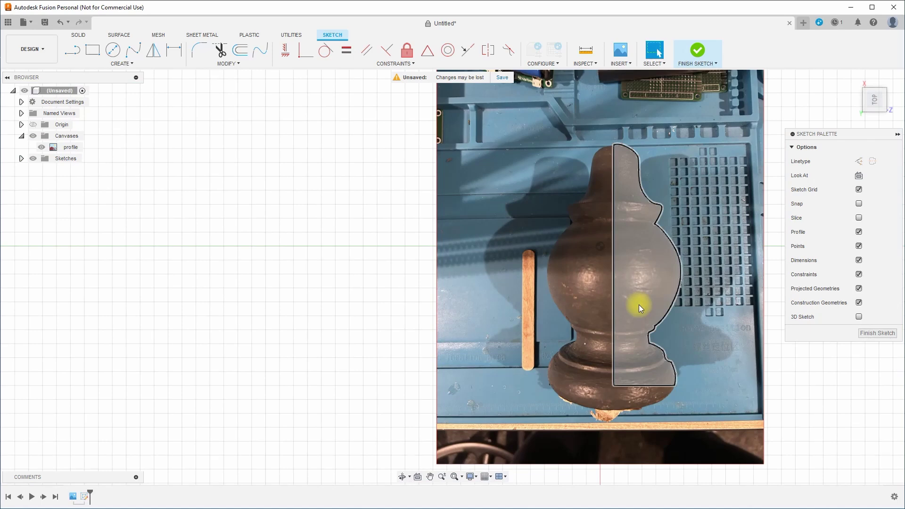
Hide the reference photo canvas and finish the sketch
left_click(45, 147)
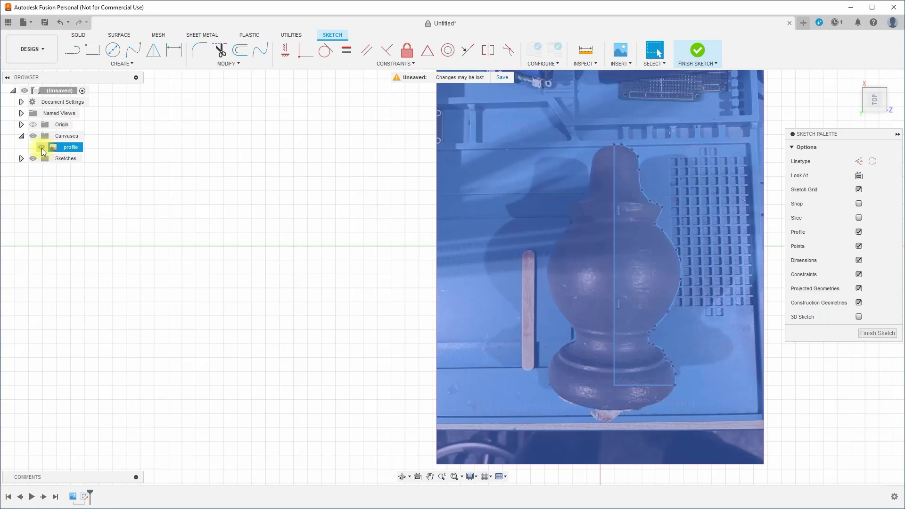
left_click(41, 148)
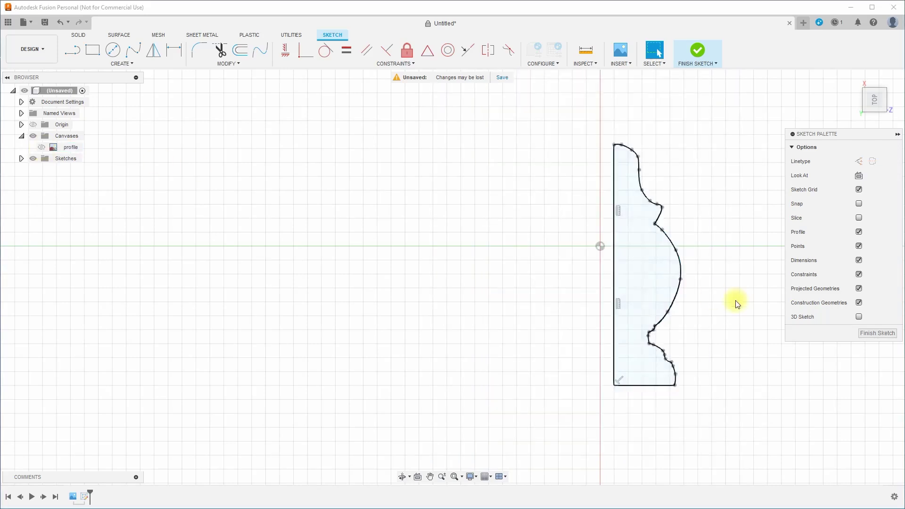
left_click(878, 333)
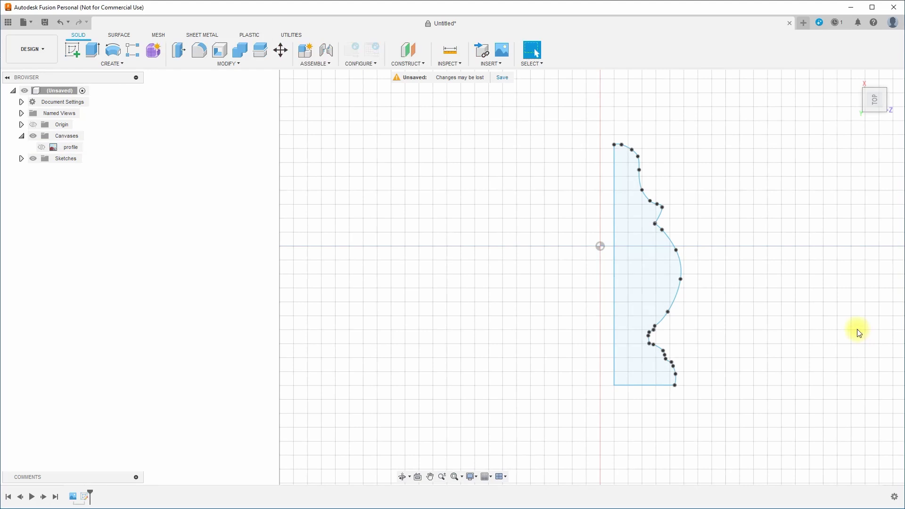
Revolve the closed knob profile a full 360° around the vertical line into a solid
left_click(644, 271)
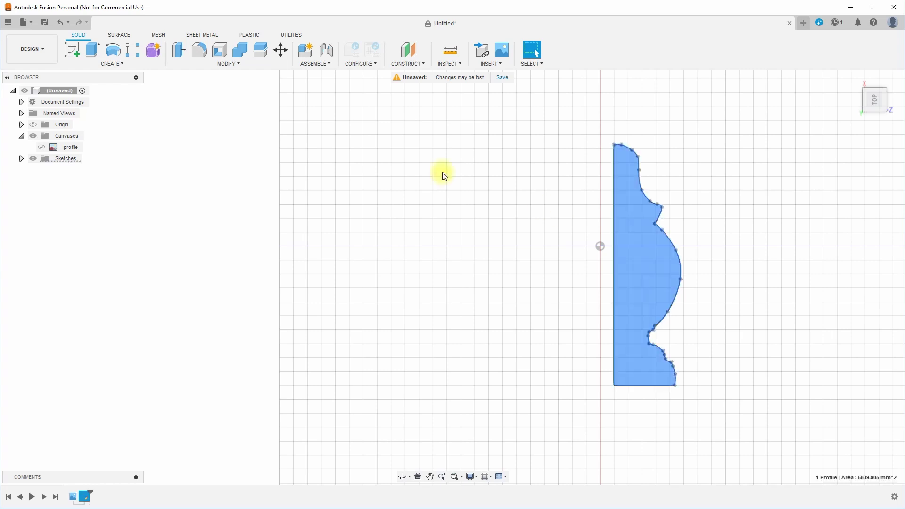
left_click(121, 64)
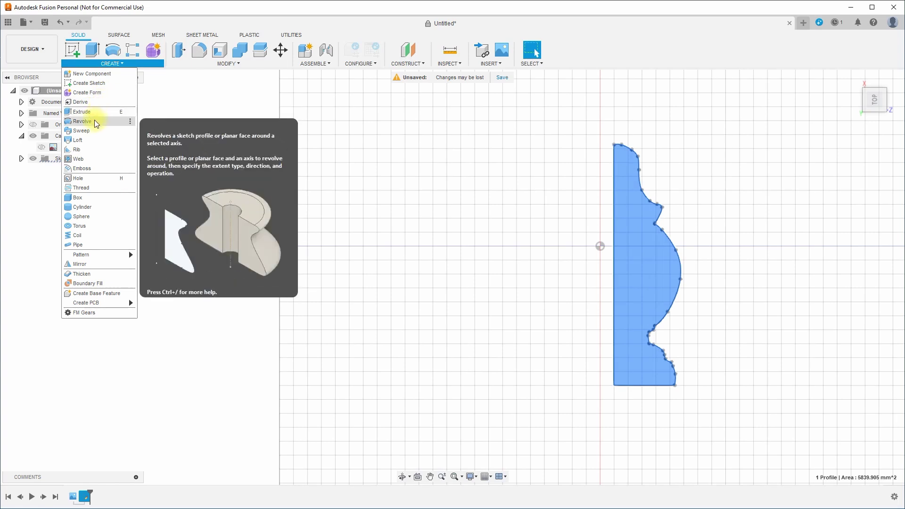
left_click(83, 122)
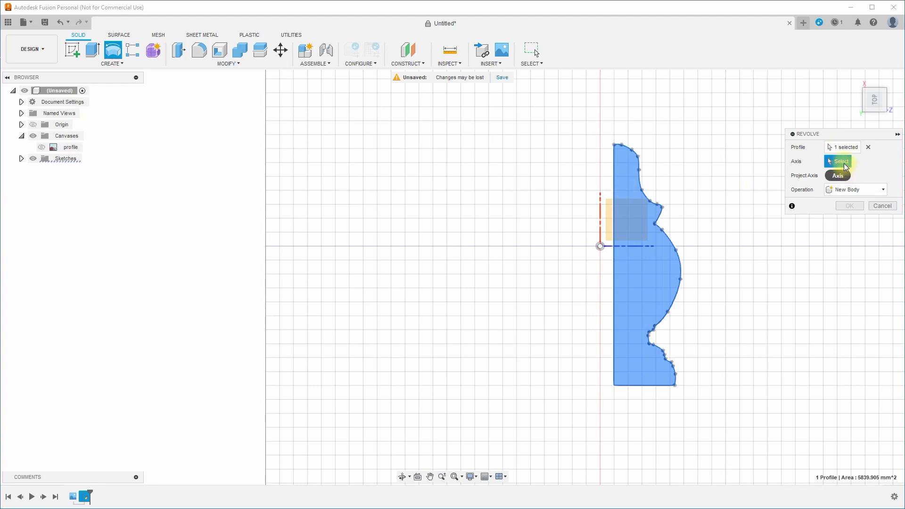
left_click(615, 189)
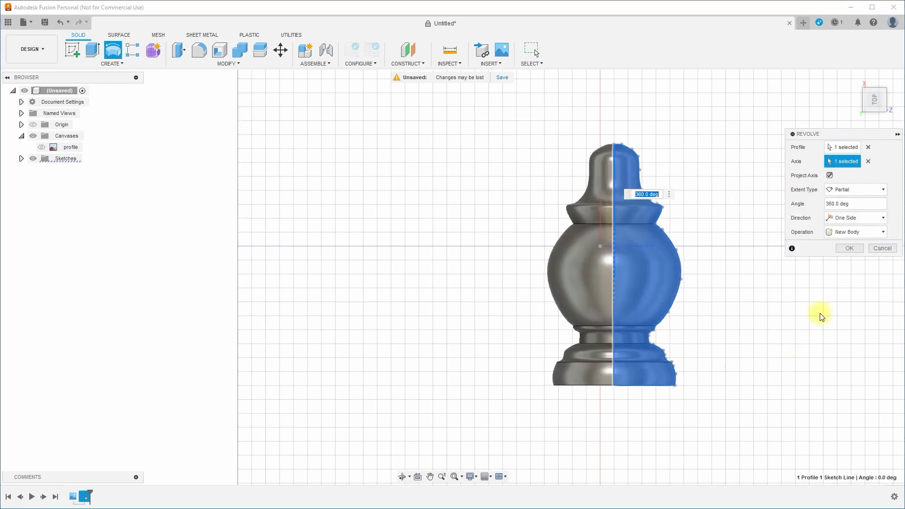
left_click(849, 248)
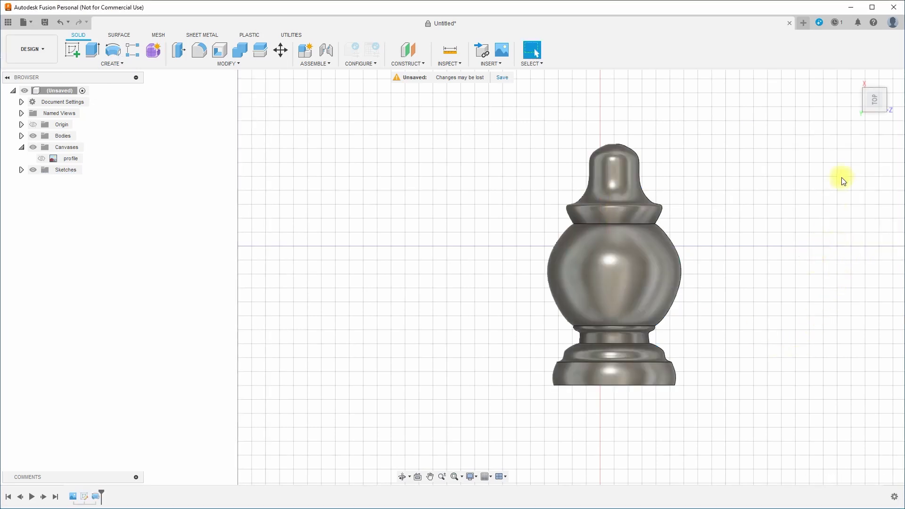
Orbit around the knob, then snap to the LEFT ViewCube face so its base faces the screen
mouse_move(875, 103)
left_mouse_down()
mouse_move(826, 100)
mouse_move(827, 80)
mouse_move(851, 66)
mouse_move(820, 103)
mouse_move(873, 103)
left_mouse_up()
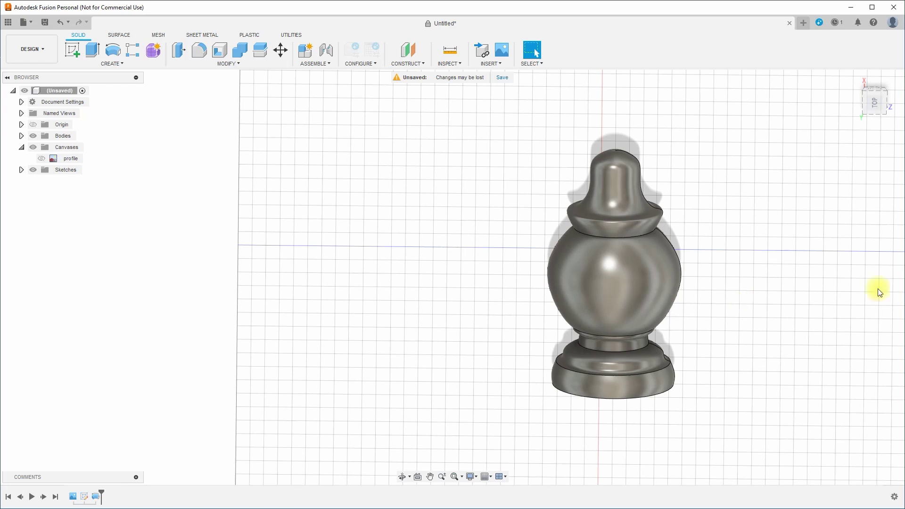
mouse_move(875, 98)
left_mouse_down()
mouse_move(876, 90)
mouse_move(871, 102)
mouse_move(883, 105)
mouse_move(880, 97)
left_mouse_up()
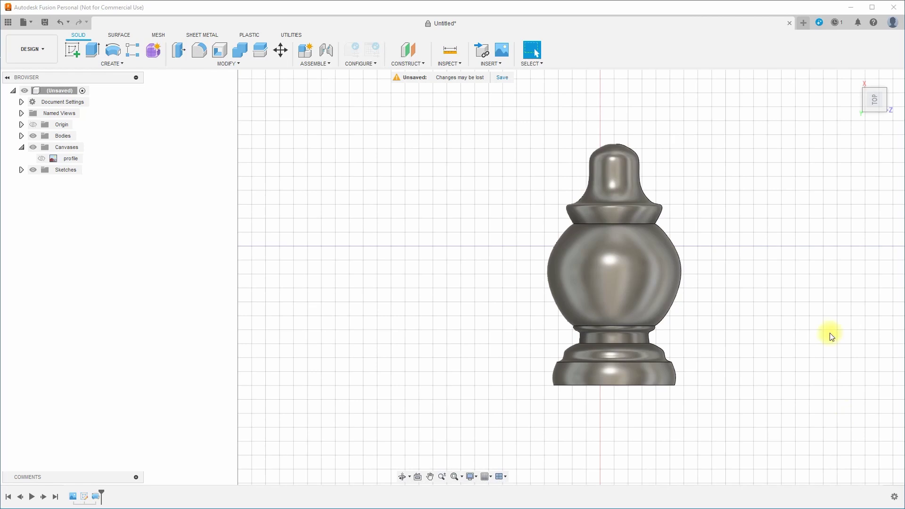
mouse_move(864, 120)
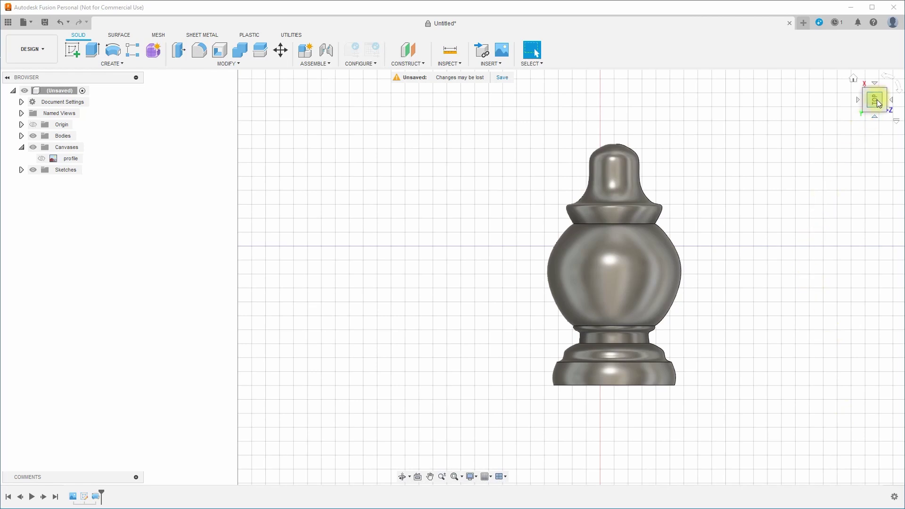
left_click_drag(879, 104, 878, 112)
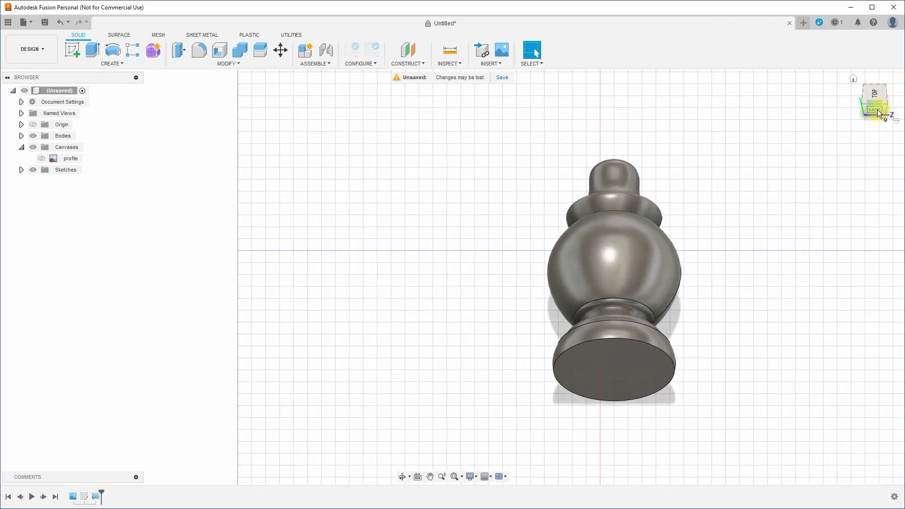
left_click(878, 109)
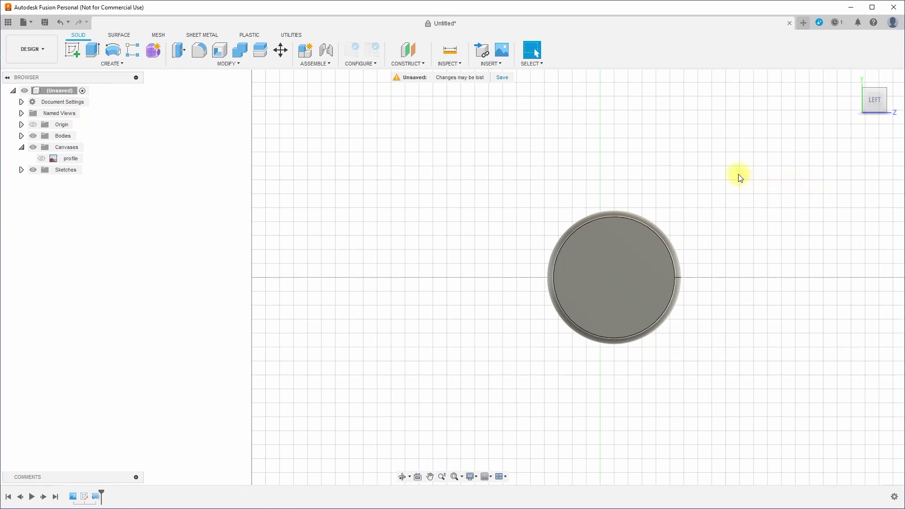
Measure the circular base edge with Inspect > Measure, reading 86.97 mm, then switch to Calculator
left_click(456, 63)
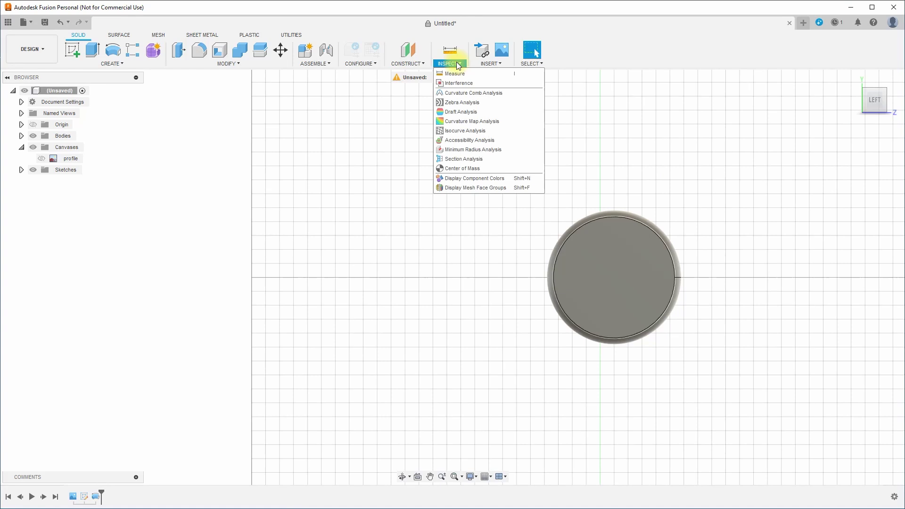
left_click(455, 73)
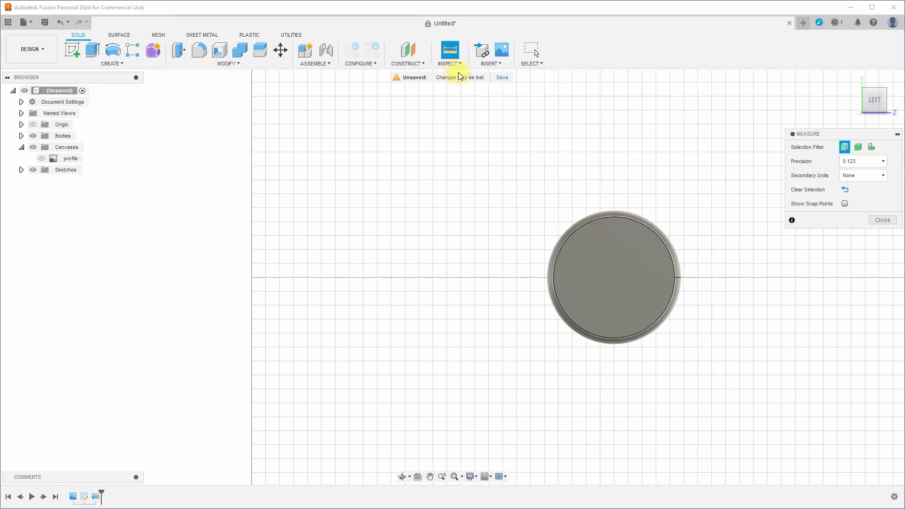
left_click(555, 267)
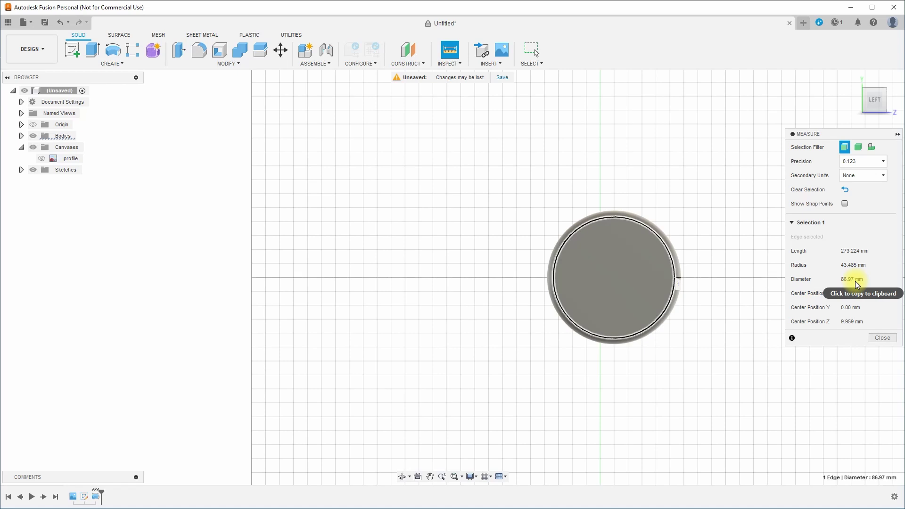
key("alt+Tab")
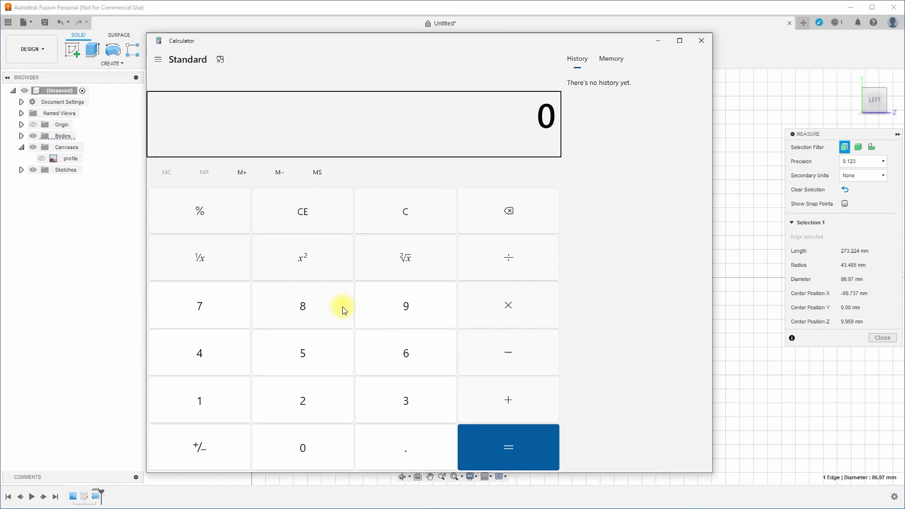
Calculate 82 ÷ 87 in the Calculator
left_click(313, 309)
left_click(309, 400)
left_click(507, 257)
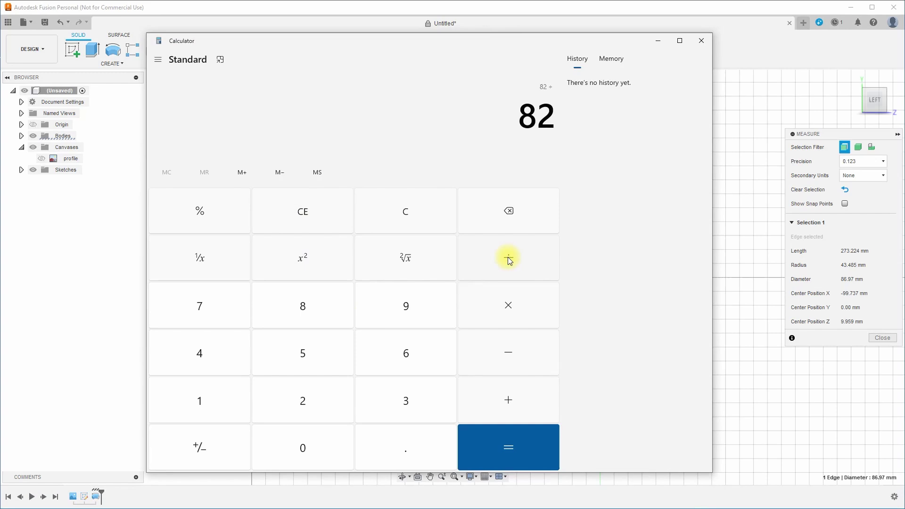
left_click(310, 310)
left_click(214, 303)
left_click(513, 445)
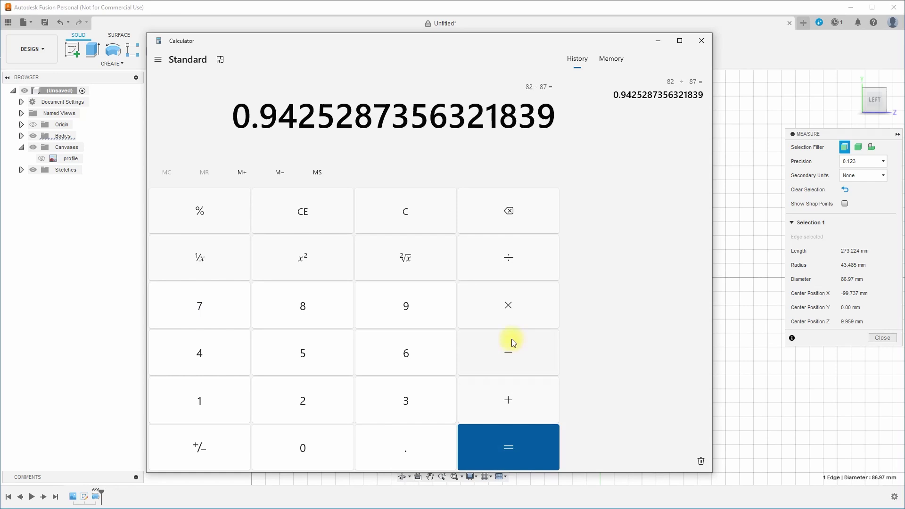
Multiply the ratio by 100 to get 94.25287356321839, then drag the Calculator aside
left_click(514, 307)
left_click(187, 395)
left_click(303, 451)
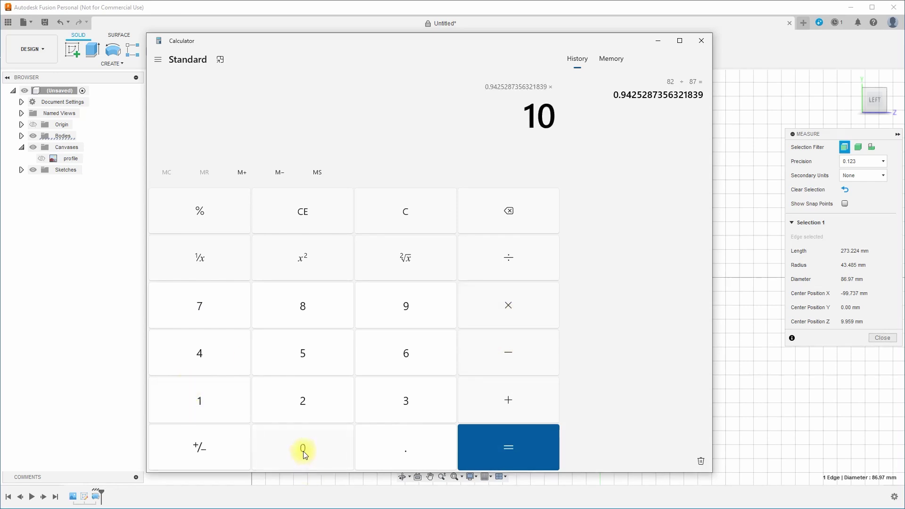
left_click(303, 451)
left_click(492, 449)
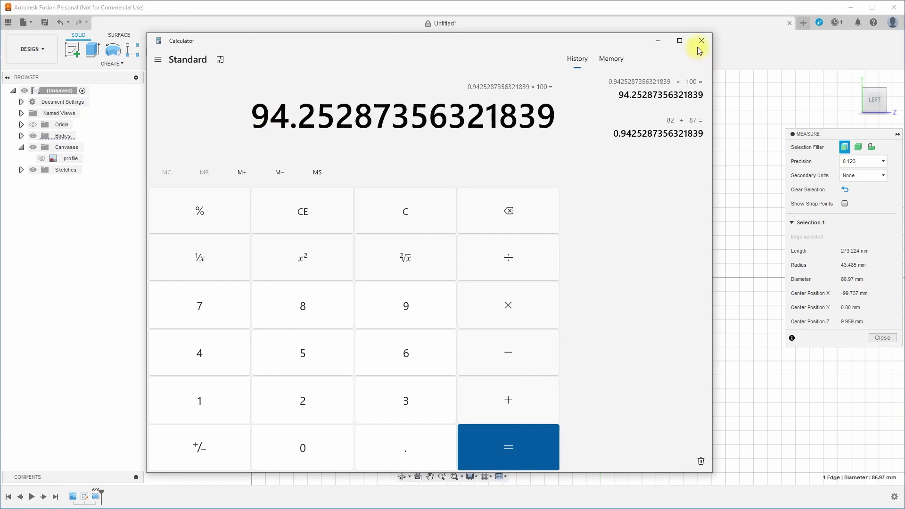
left_click_drag(610, 39, 0, 76)
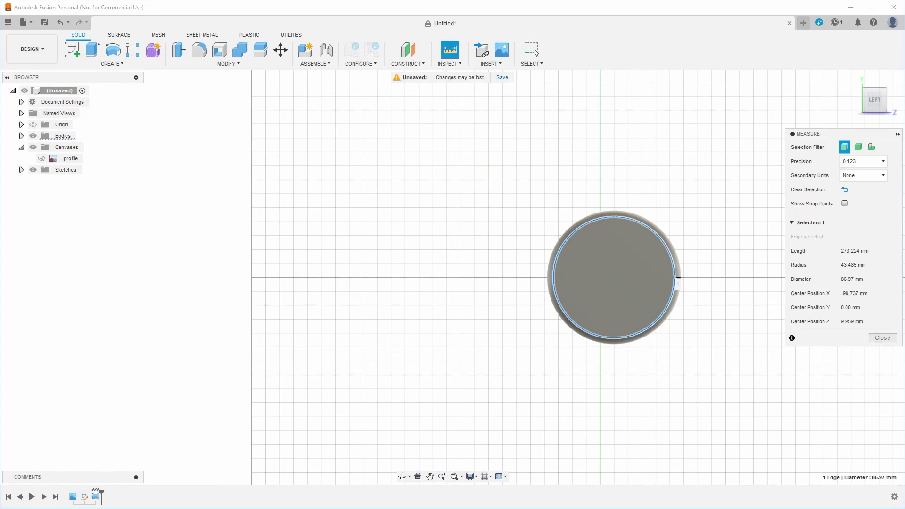
Close Measure and uniformly scale Body1 with Modify > Scale, factor 0.94
left_click(883, 338)
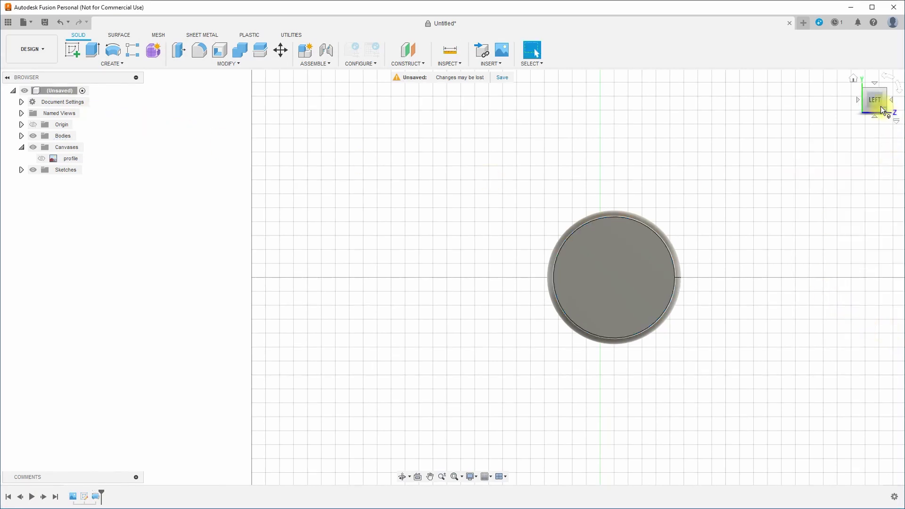
mouse_move(883, 109)
left_mouse_down()
mouse_move(867, 161)
mouse_move(877, 169)
left_mouse_up()
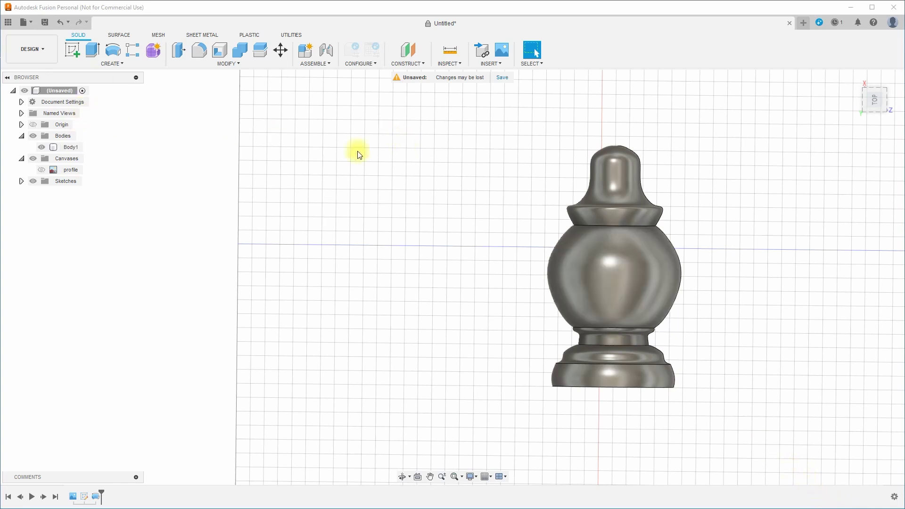
left_click(78, 149)
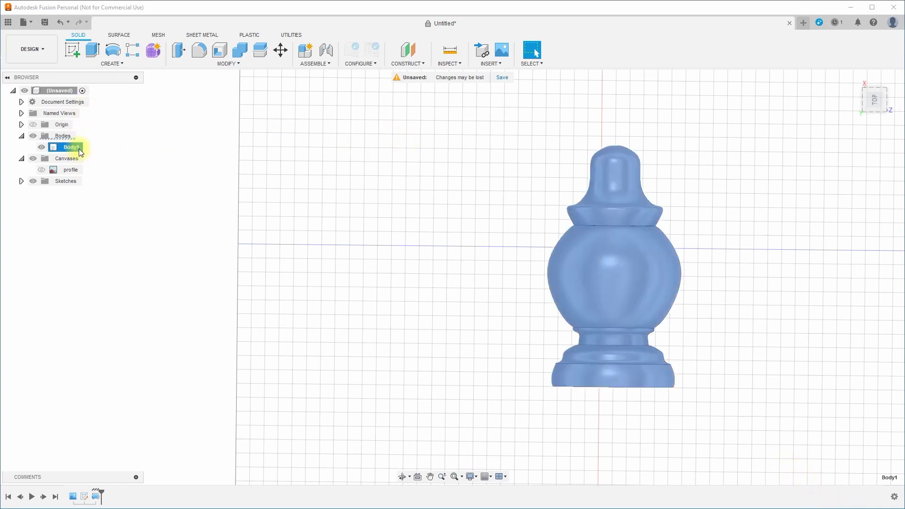
left_click(230, 64)
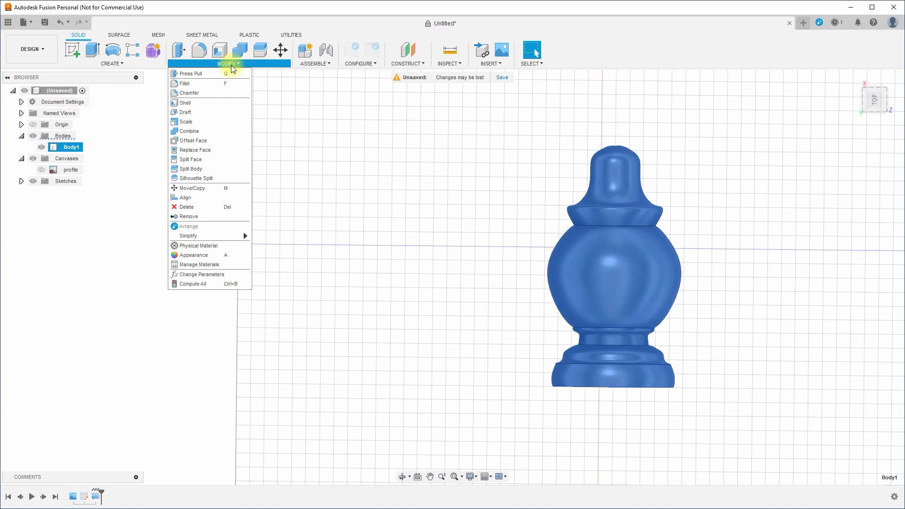
left_click(220, 122)
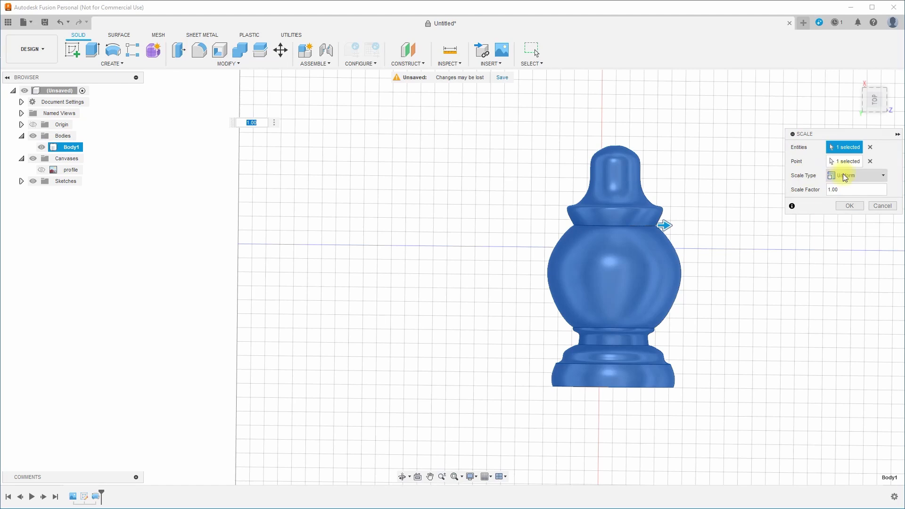
left_click(844, 190)
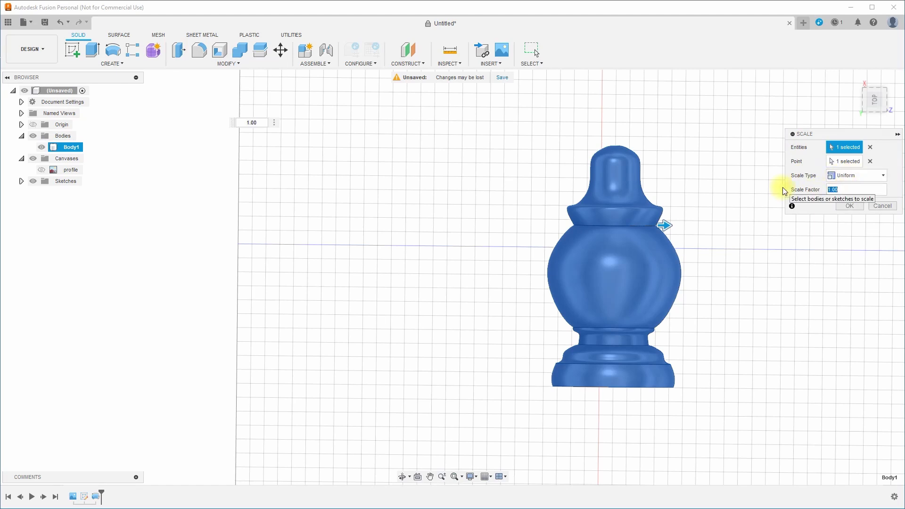
type(".94")
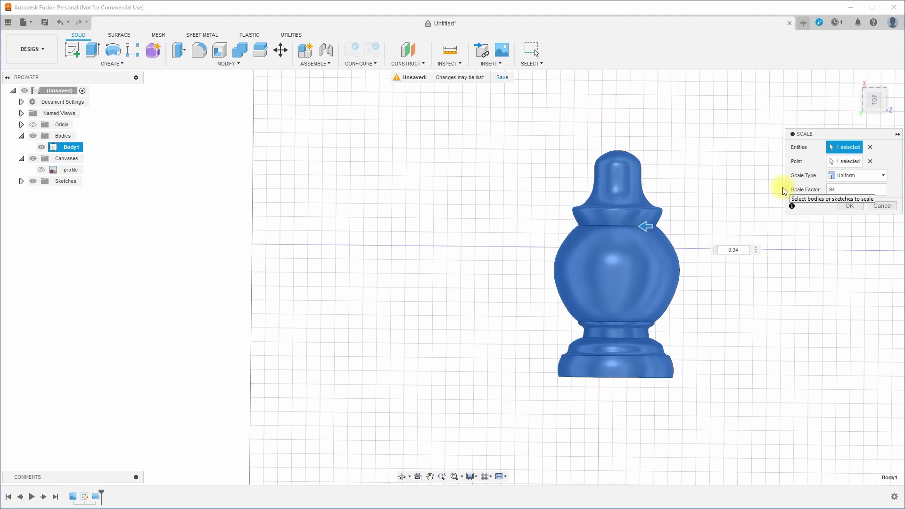
key("Return")
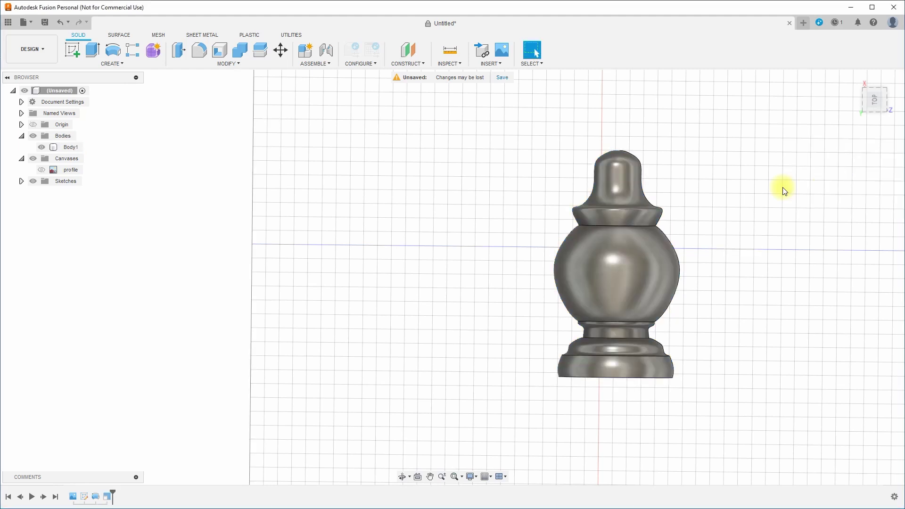
From the LEFT view, re-measure the base circle's diameter as 81.752 mm, then close Measure
left_click(891, 113)
left_click(876, 108)
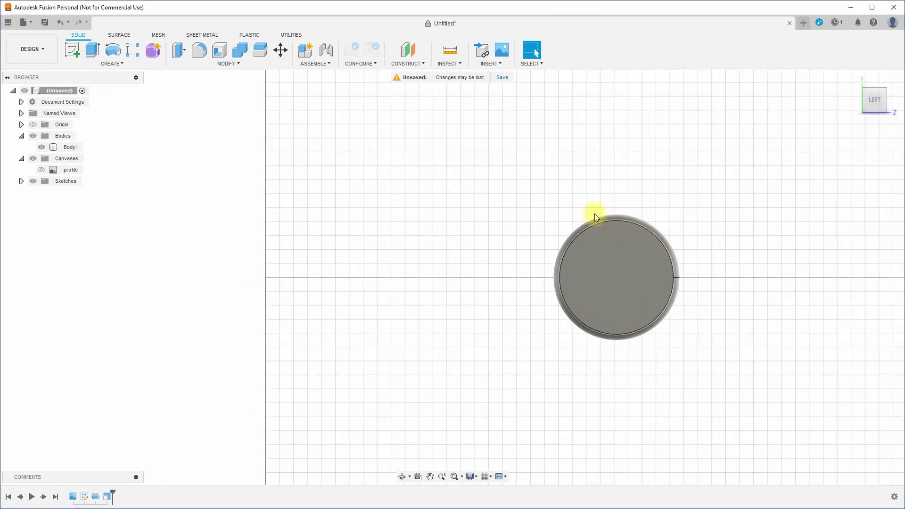
left_click(449, 64)
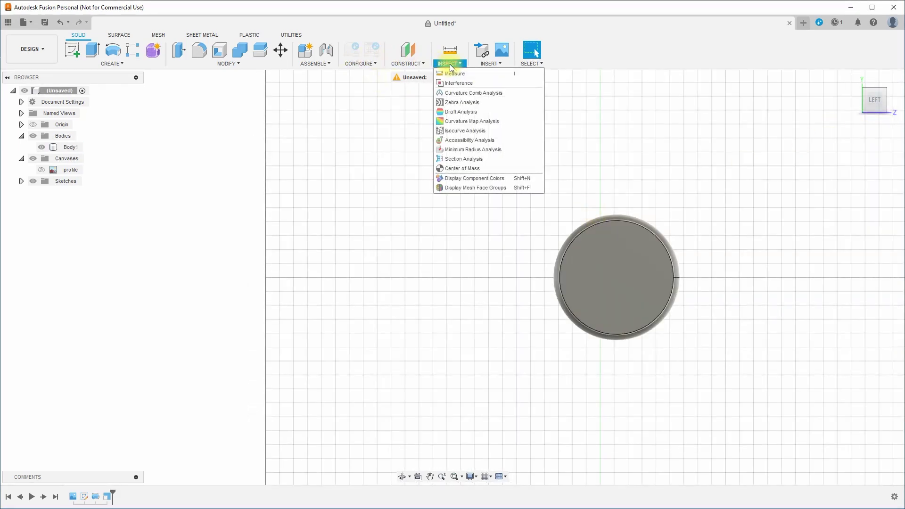
left_click(451, 72)
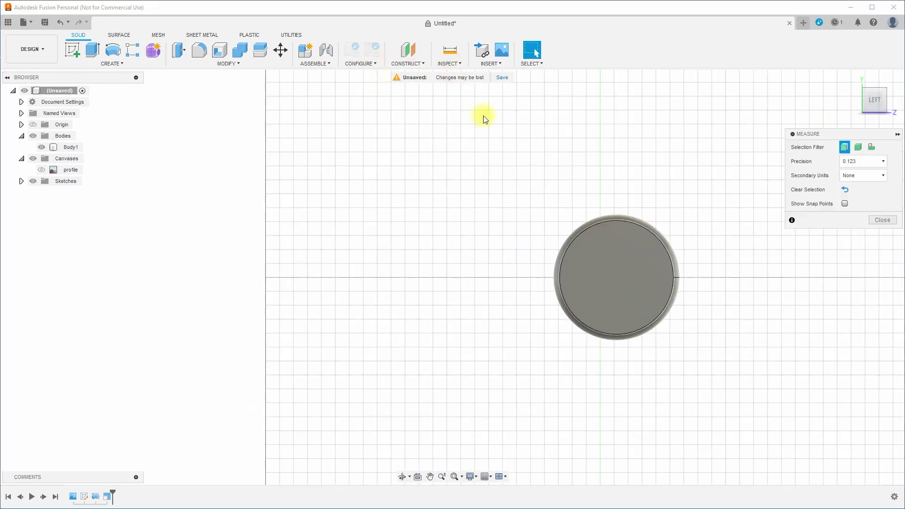
left_click(560, 265)
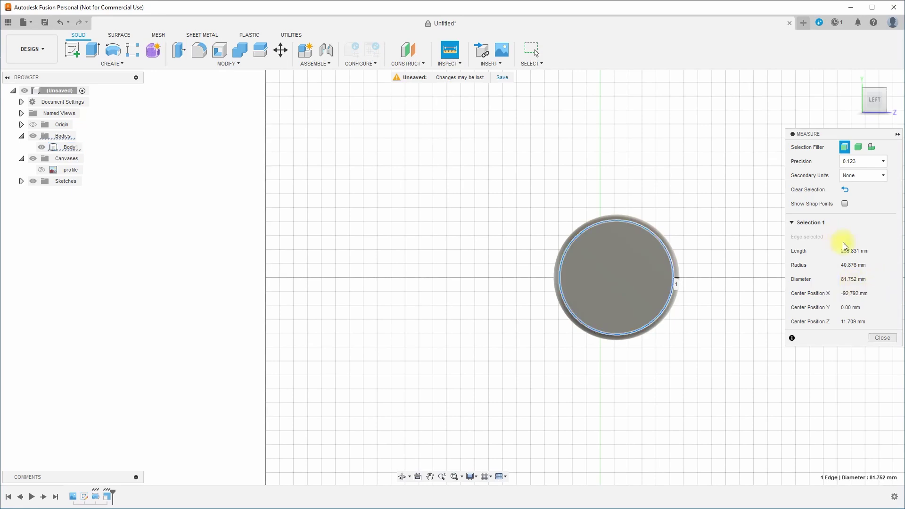
left_click(874, 338)
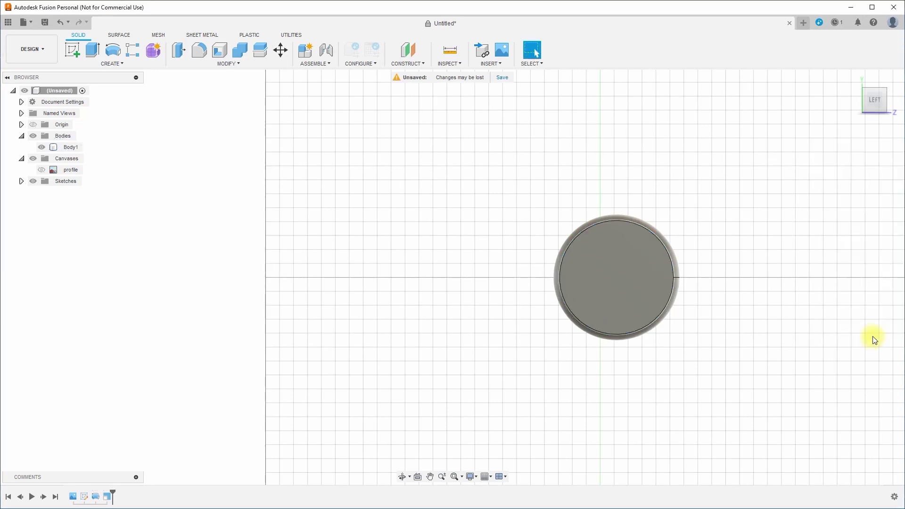
Switch to the TOP view and open Save As Mesh for the root component (STL Binary, millimetres)
left_click(873, 103)
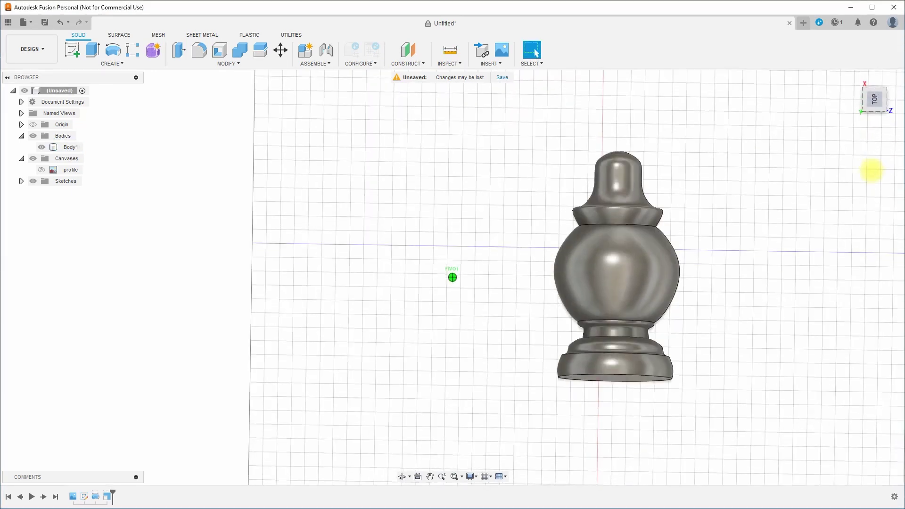
left_click(876, 98)
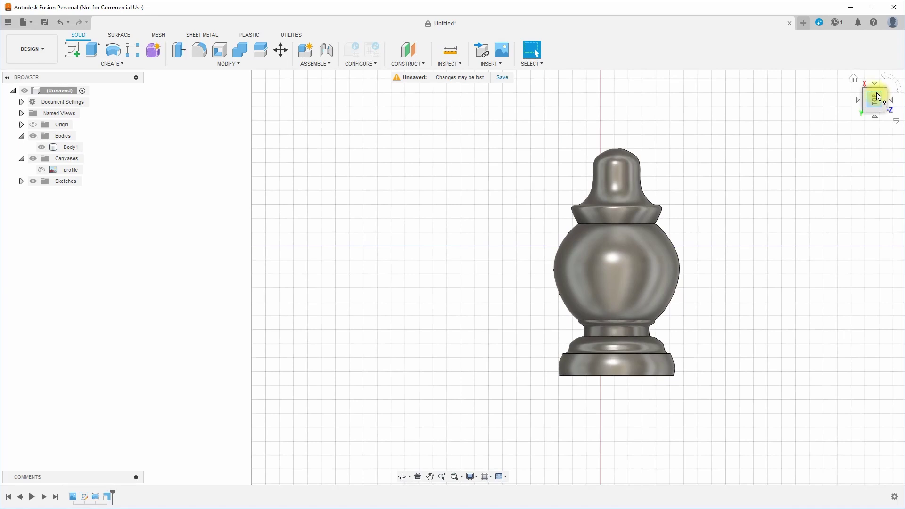
right_click(59, 91)
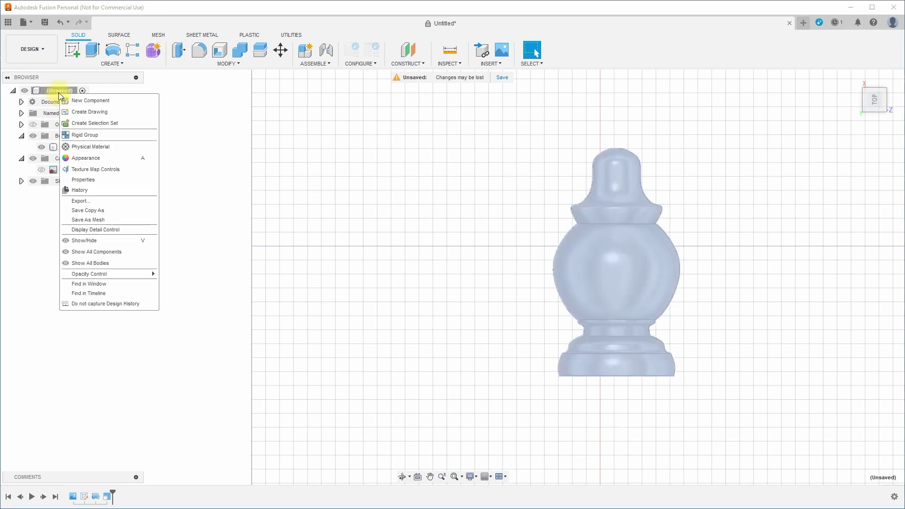
left_click(92, 220)
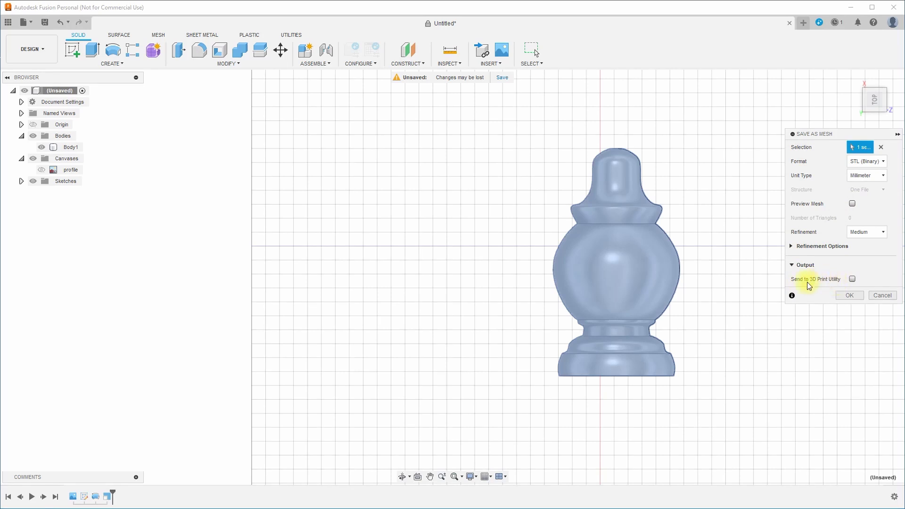
Accept the mesh settings, save FenceCapital1 as STL to the Desktop, and clear the selection
left_click(849, 296)
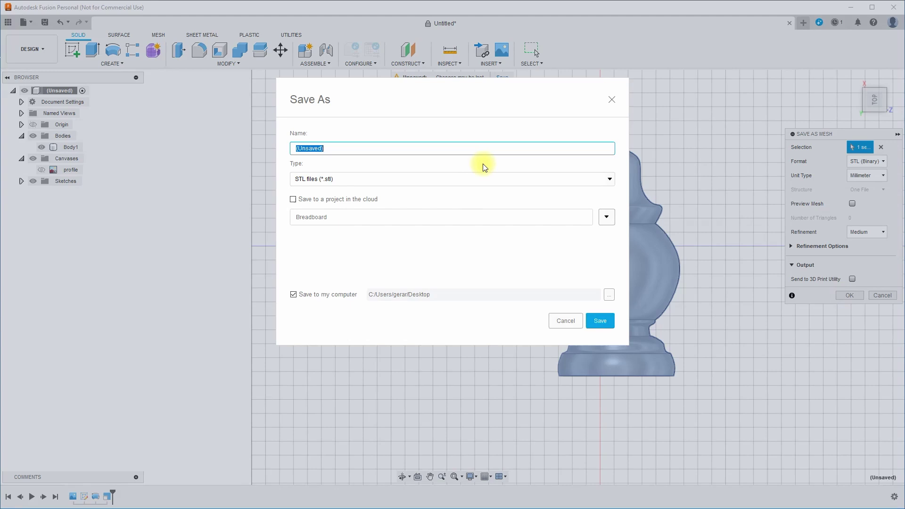
type("FenceCapital1")
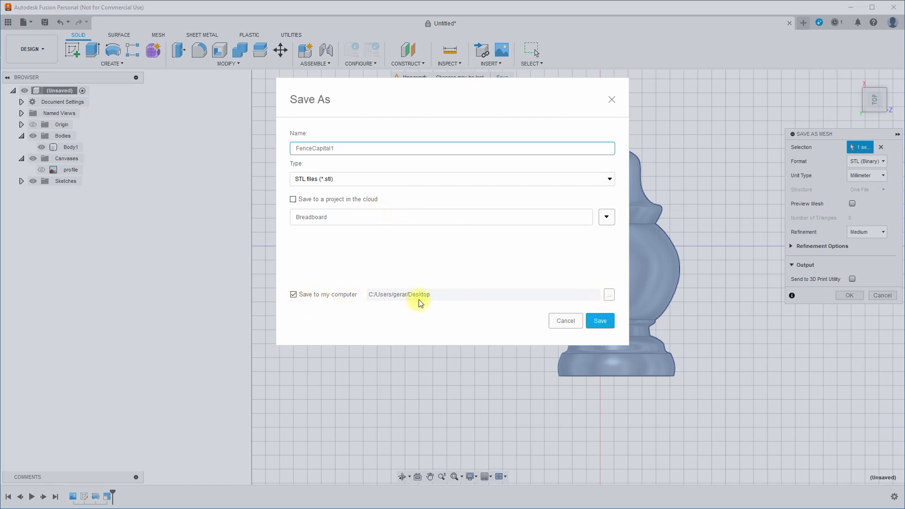
left_click(600, 320)
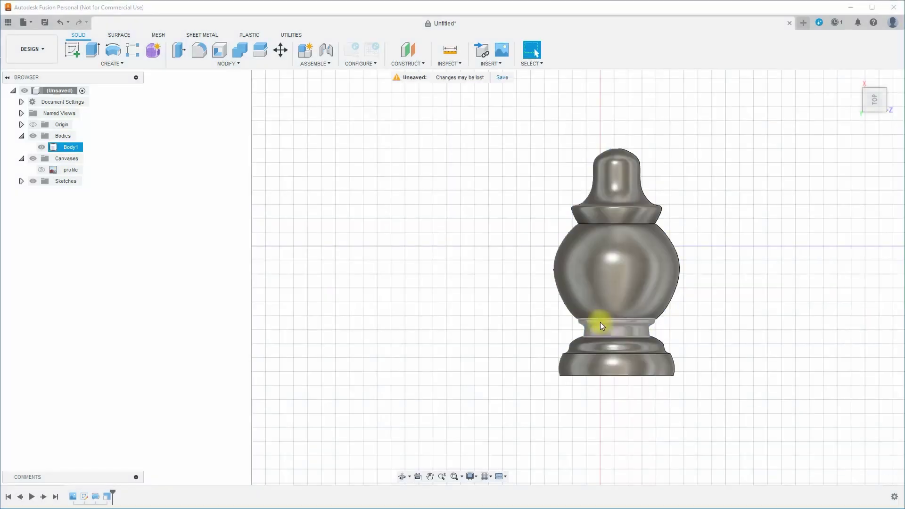
key("Escape")
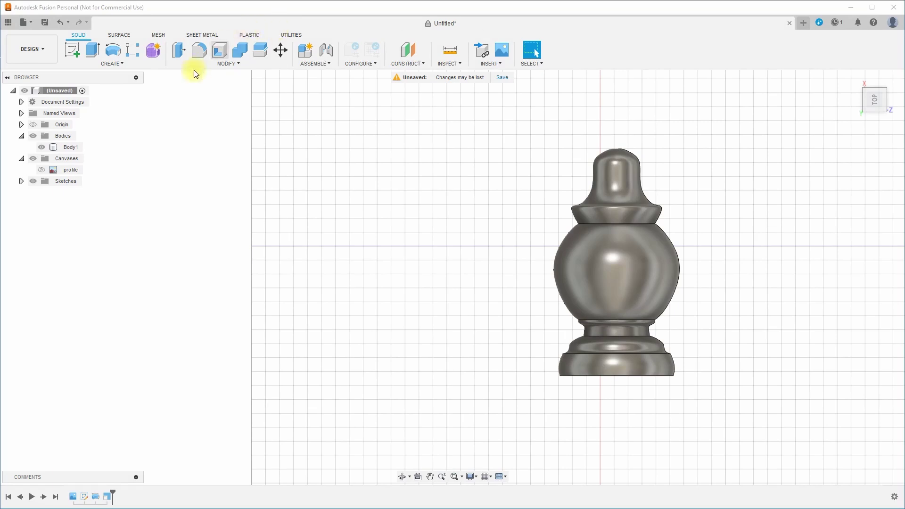
Open File Explorer, preview FenceCapital1.stl (1,856 KB) on the Desktop, and close the window
key("super+e")
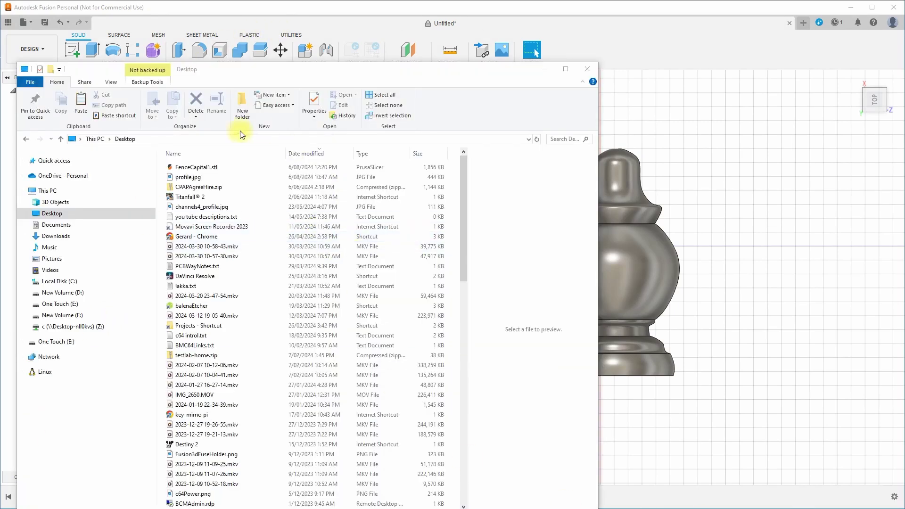
left_click(193, 168)
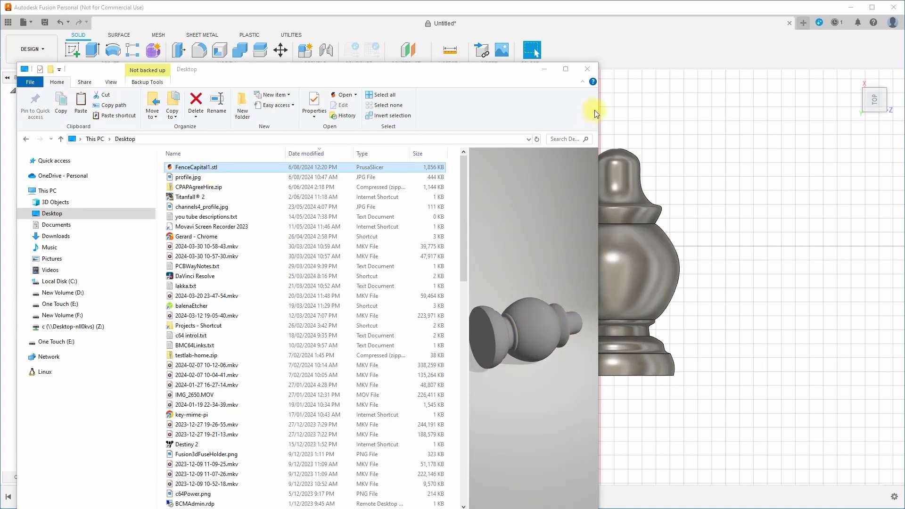
left_click_drag(597, 109, 717, 117)
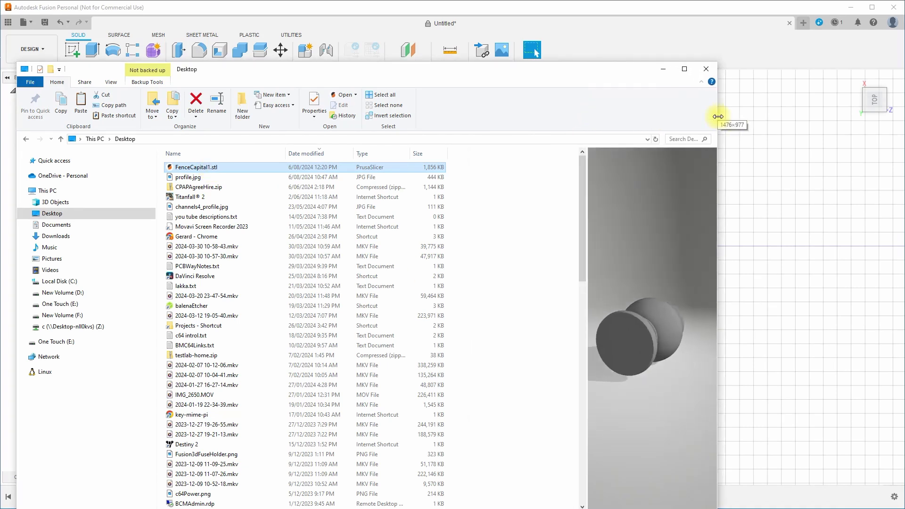
left_click(701, 69)
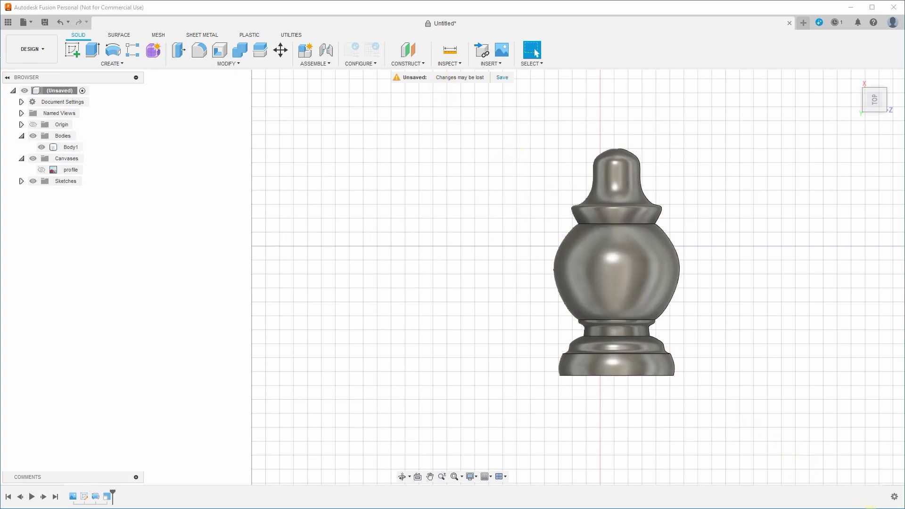
Switch to Creality Slicer and open FenceCapital1.stl from the Desktop onto the Ender-5 plate
key("alt+Tab")
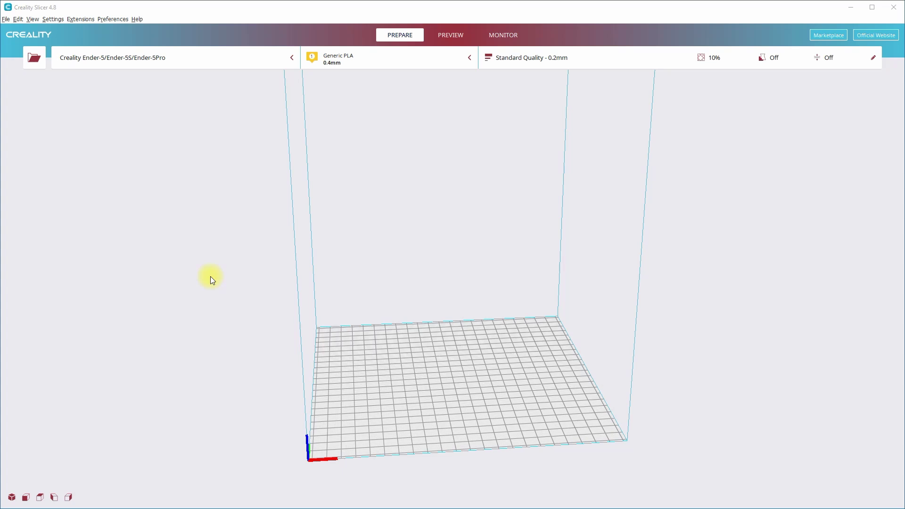
scroll(211, 280, "down", 3)
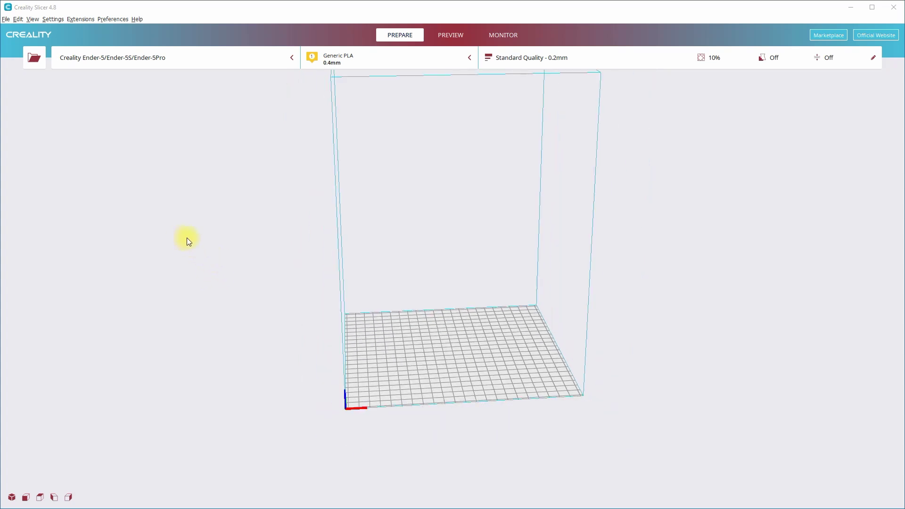
left_click(34, 58)
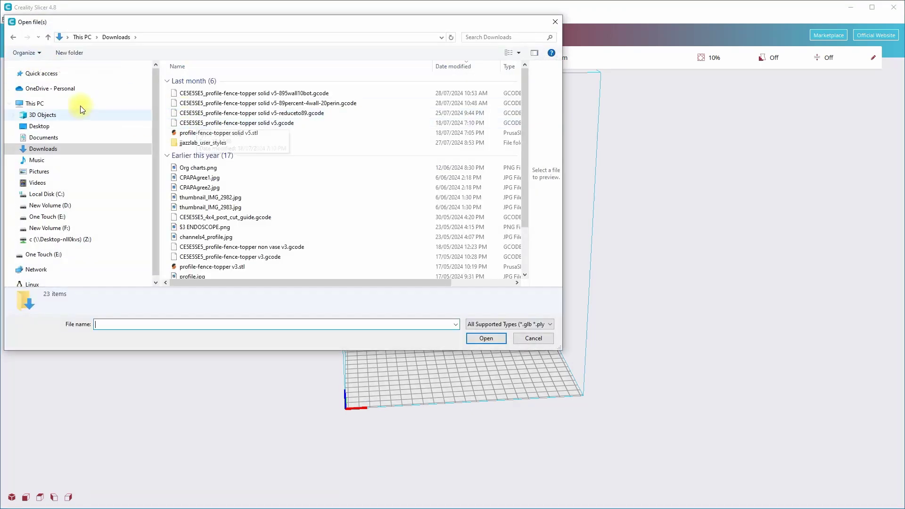
left_click(47, 126)
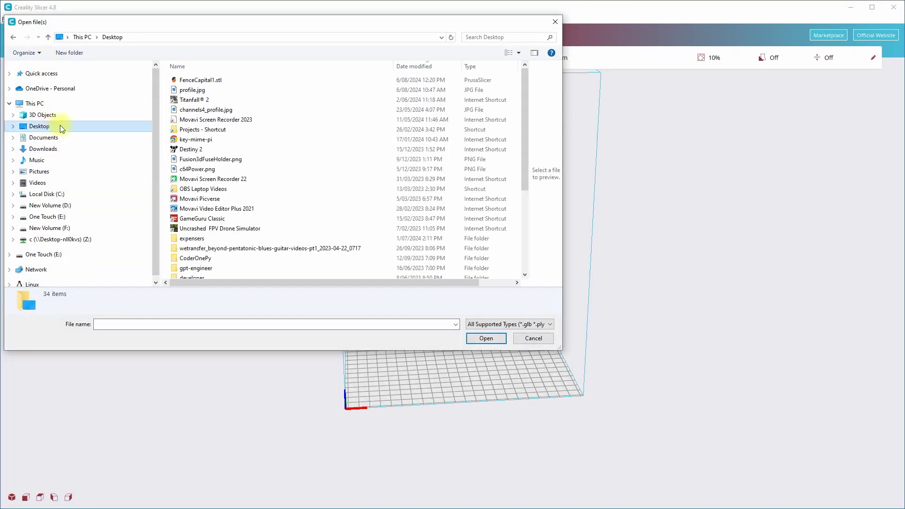
double_click(196, 81)
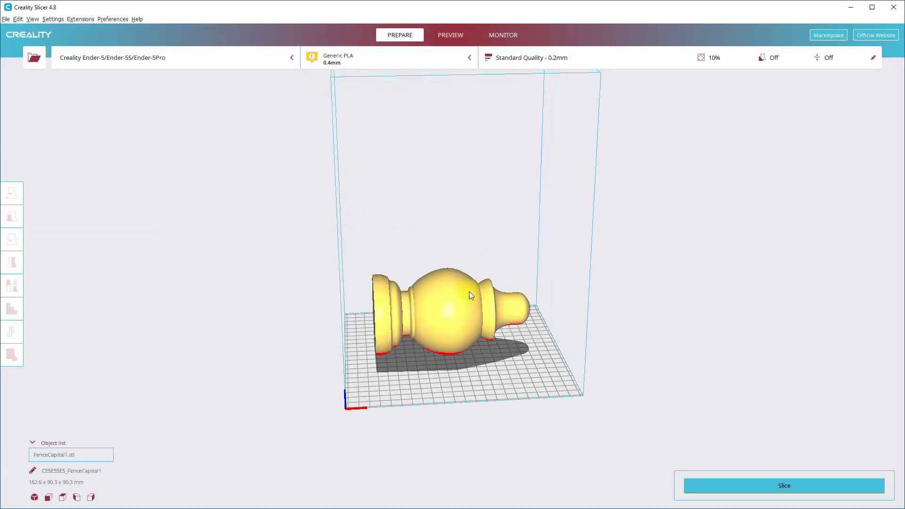
Rotate the fence capital upright so its wide base sits on the build plate
left_click(469, 290)
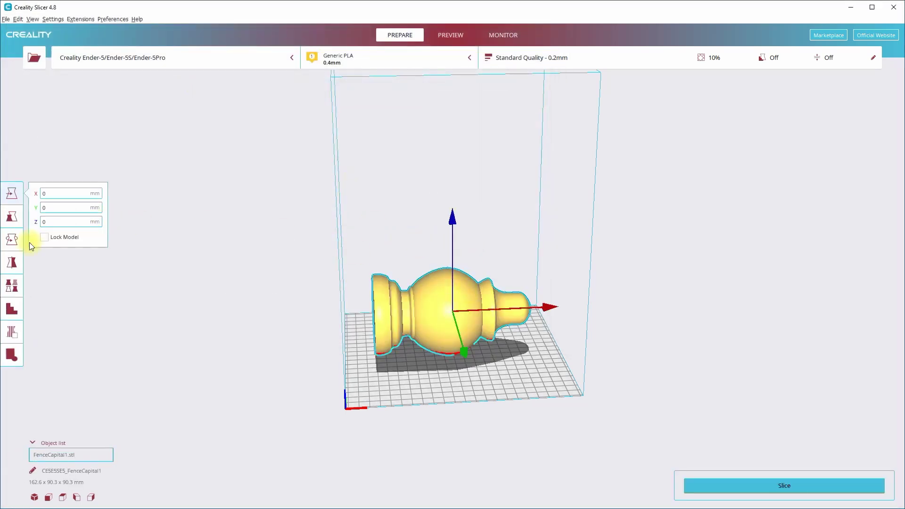
left_click(12, 240)
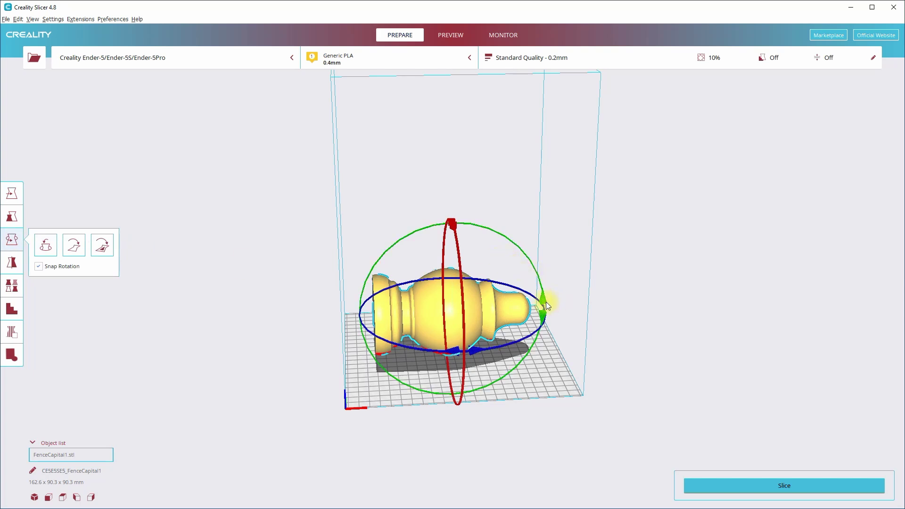
left_click_drag(544, 301, 442, 239)
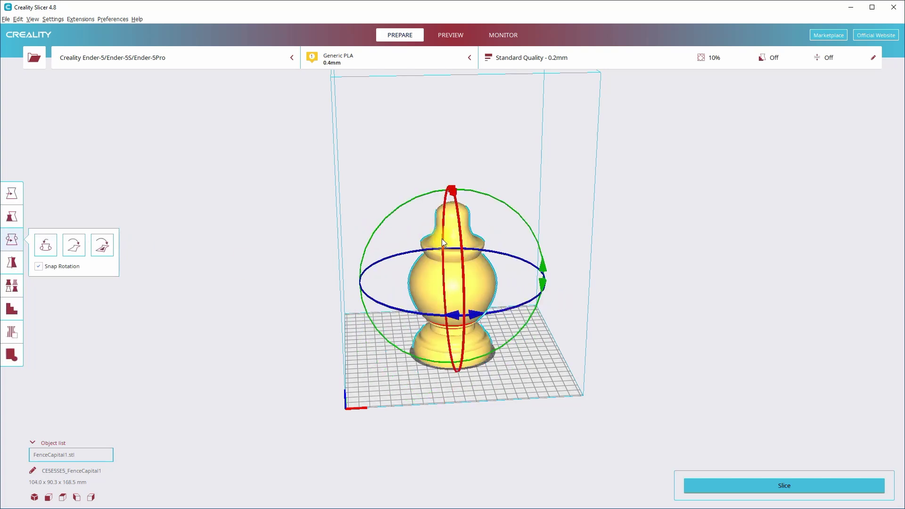
Deselect the capital and orbit around it to check its underside and front
left_click(287, 368)
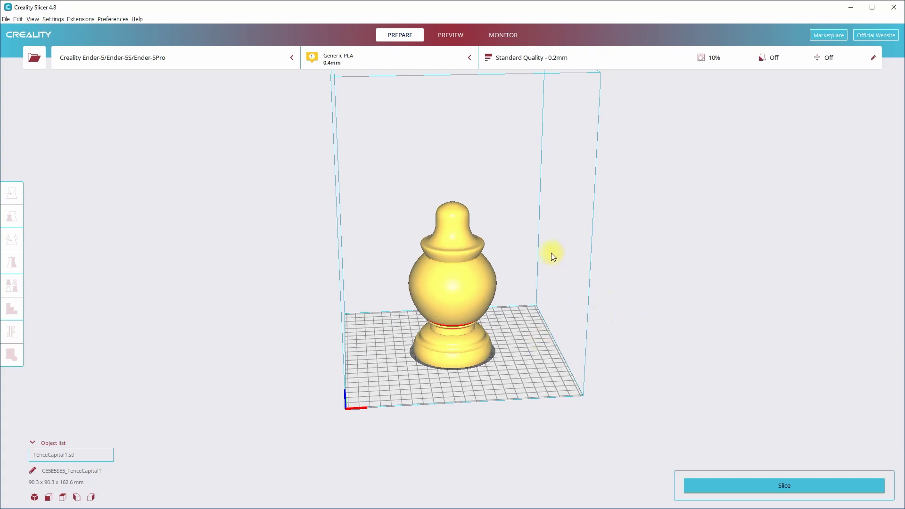
scroll(537, 247, "up", 1)
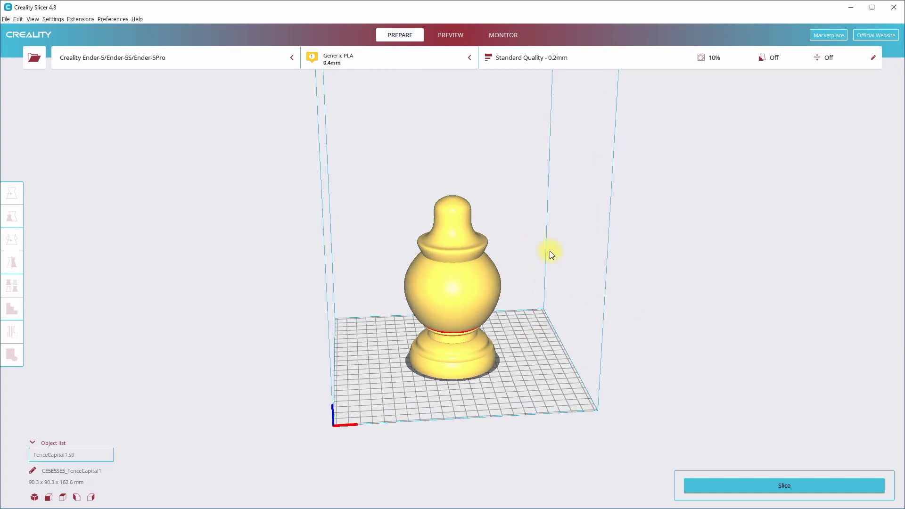
right_click_drag(550, 251, 531, 182)
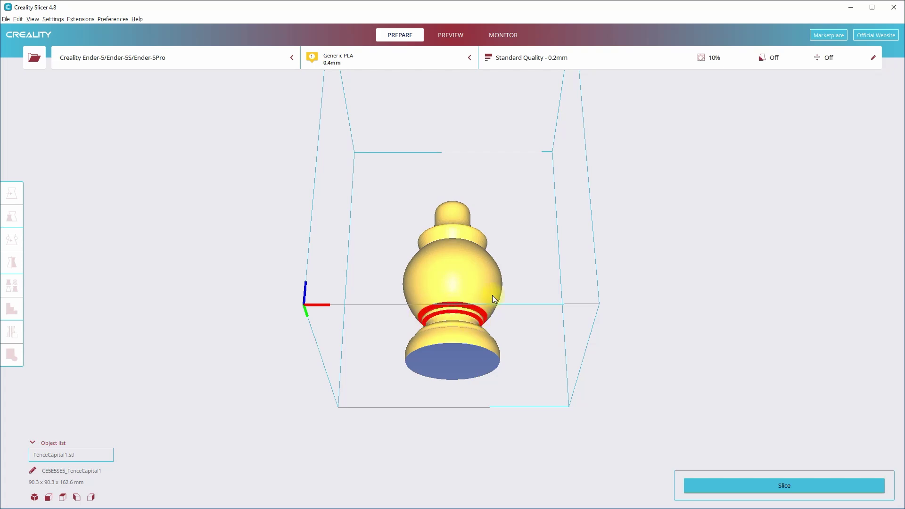
right_click_drag(528, 263, 516, 298)
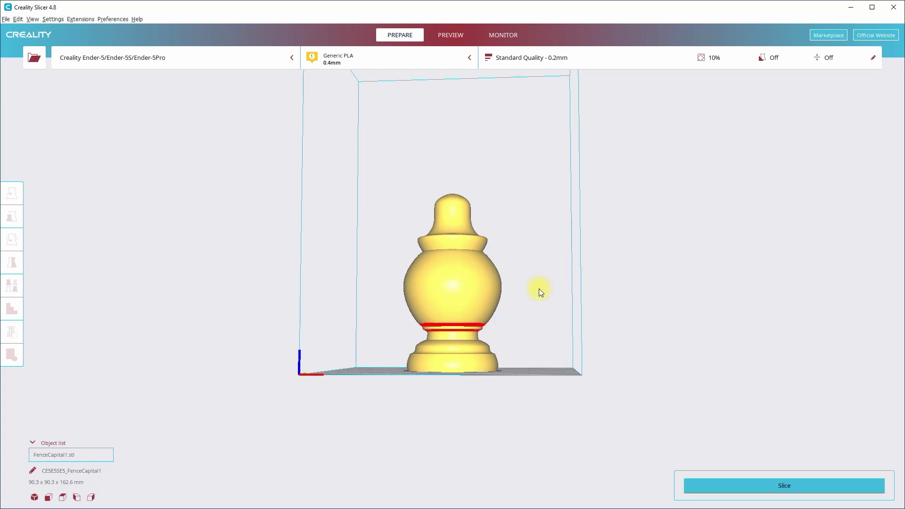
scroll(533, 307, "down", 2)
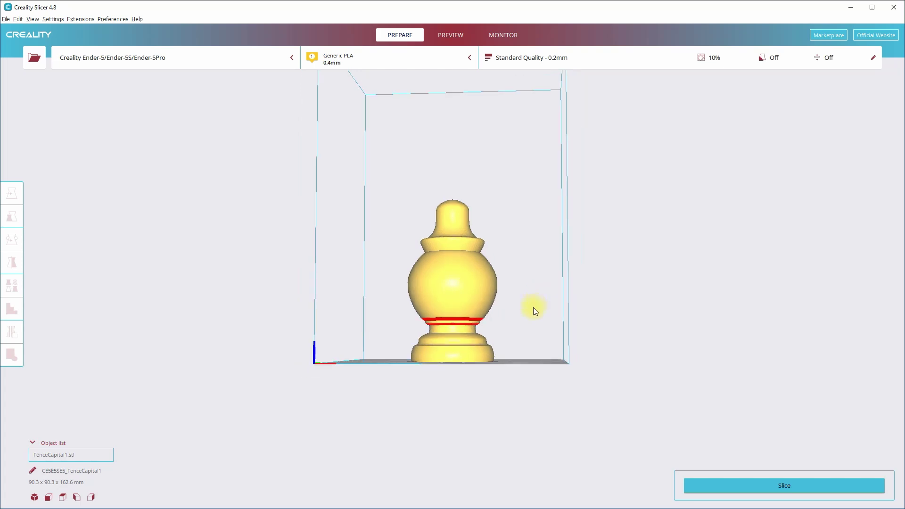
scroll(532, 316, "down", 1)
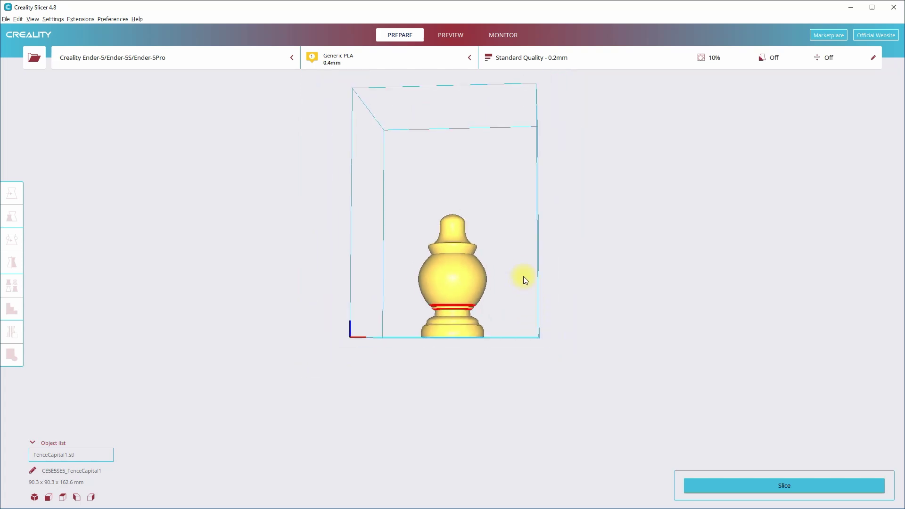
scroll(522, 271, "up", 3)
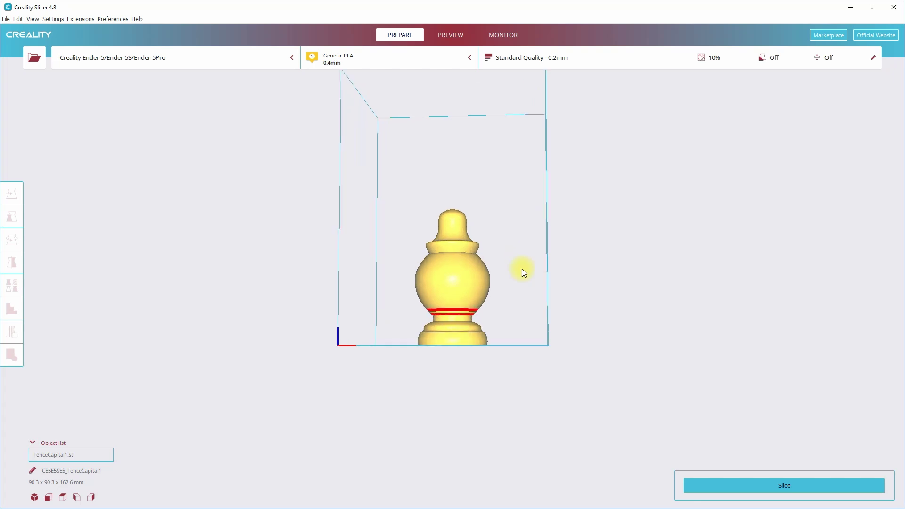
left_click(607, 62)
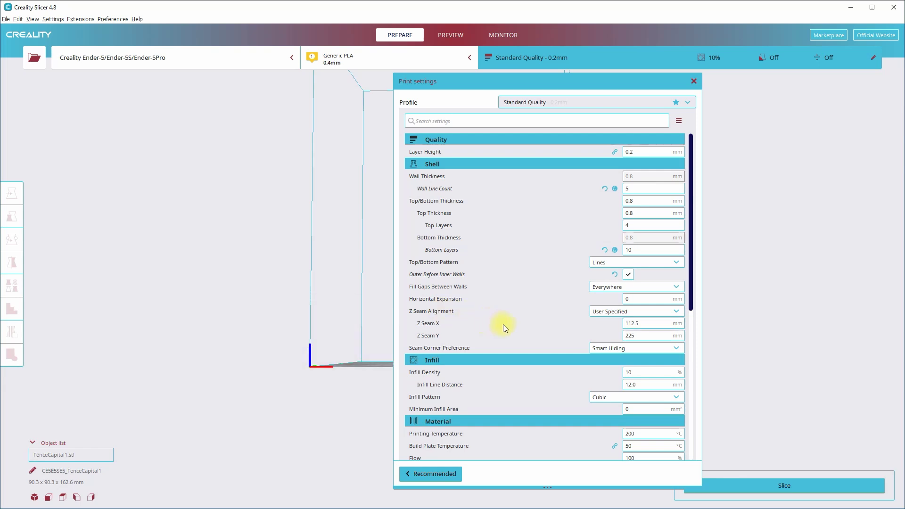
mouse_move(505, 325)
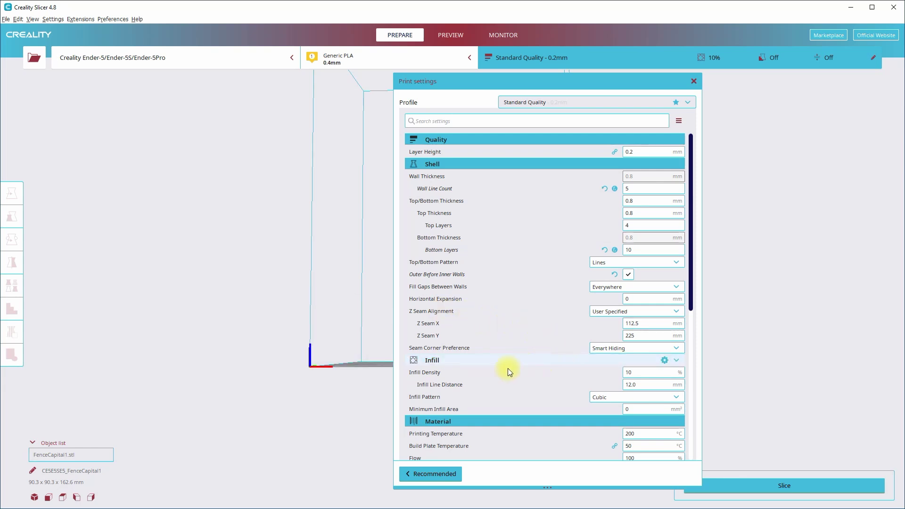
mouse_move(449, 372)
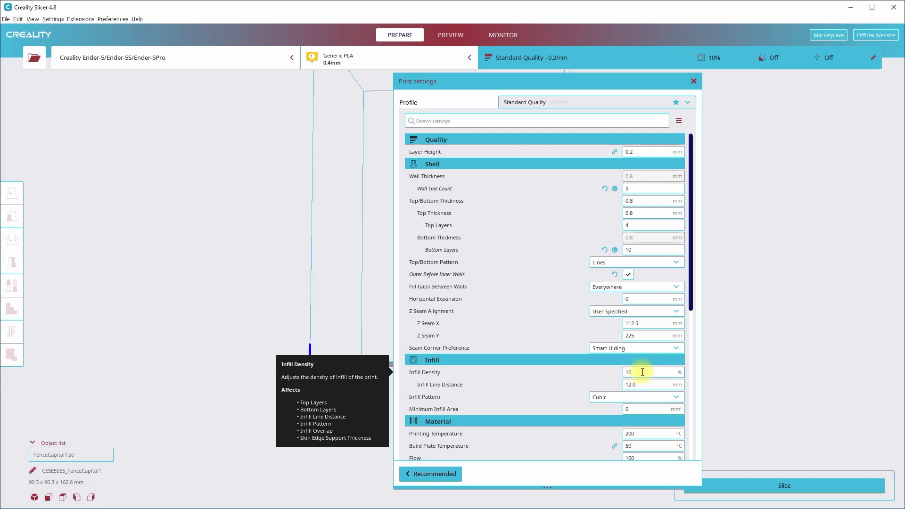
mouse_move(565, 400)
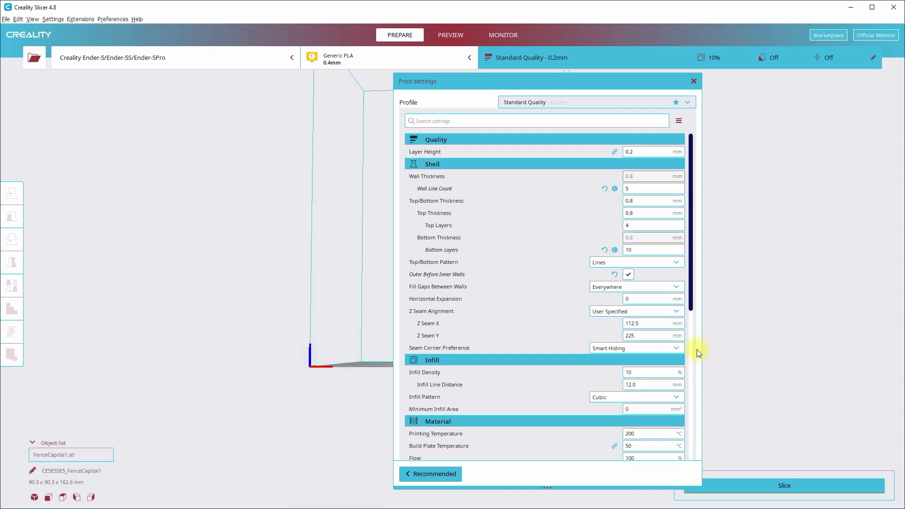
left_click_drag(691, 302, 697, 348)
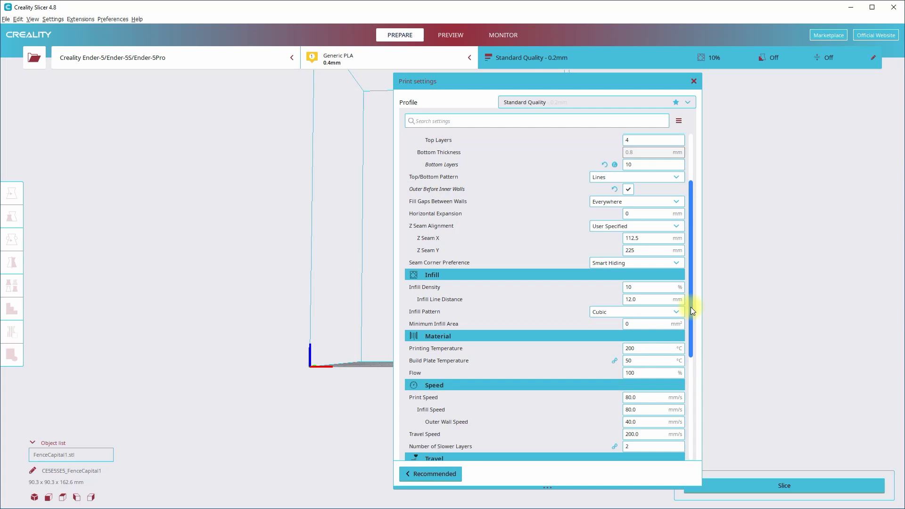
mouse_move(691, 307)
left_mouse_down()
mouse_move(689, 425)
mouse_move(693, 304)
left_mouse_up()
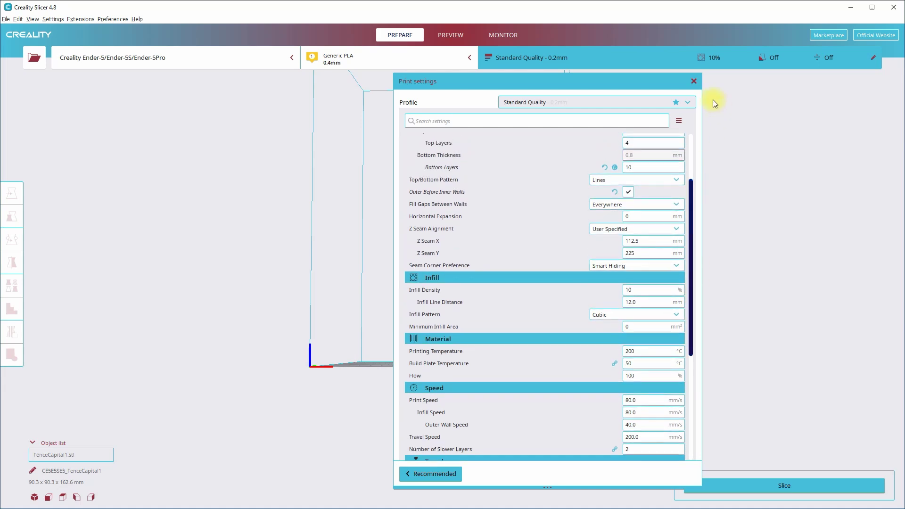
Slice the capital (10 h 42 min, 154 g) and scrub the layer preview to see inner layers
left_click(693, 82)
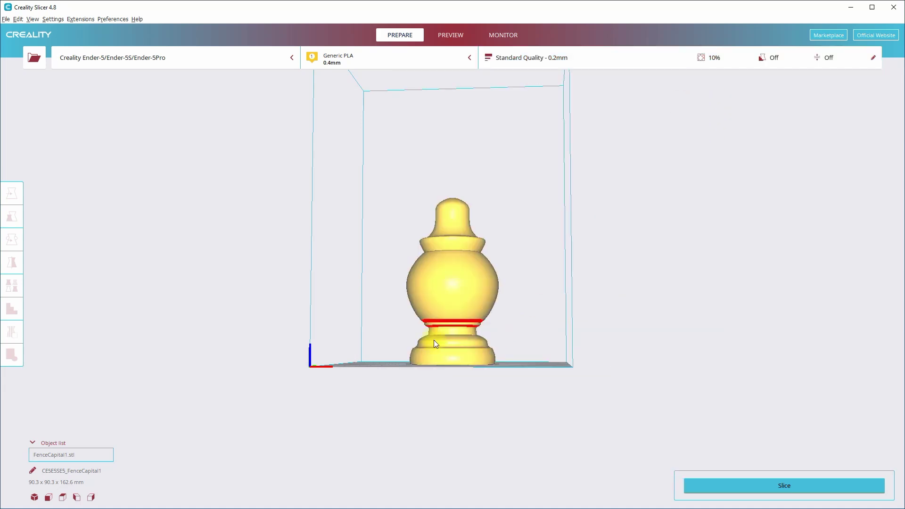
left_click(768, 487)
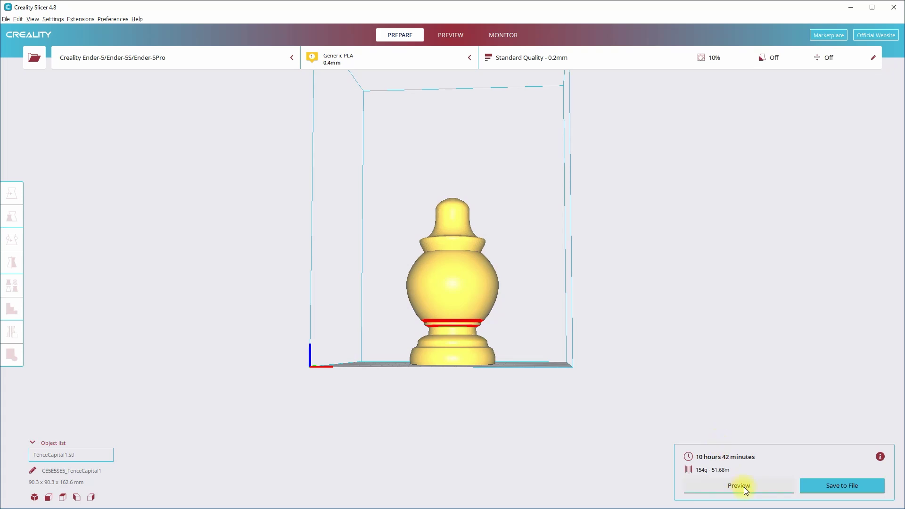
left_click(744, 488)
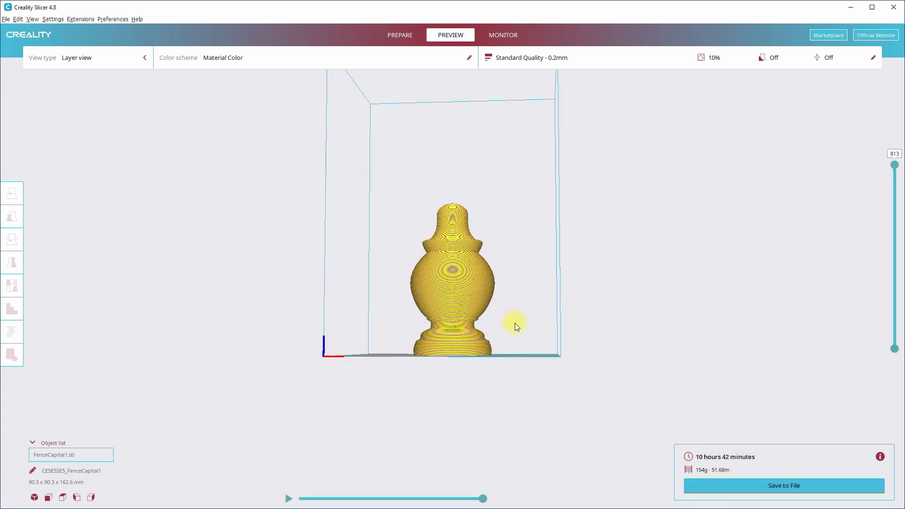
scroll(515, 323, "up", 1)
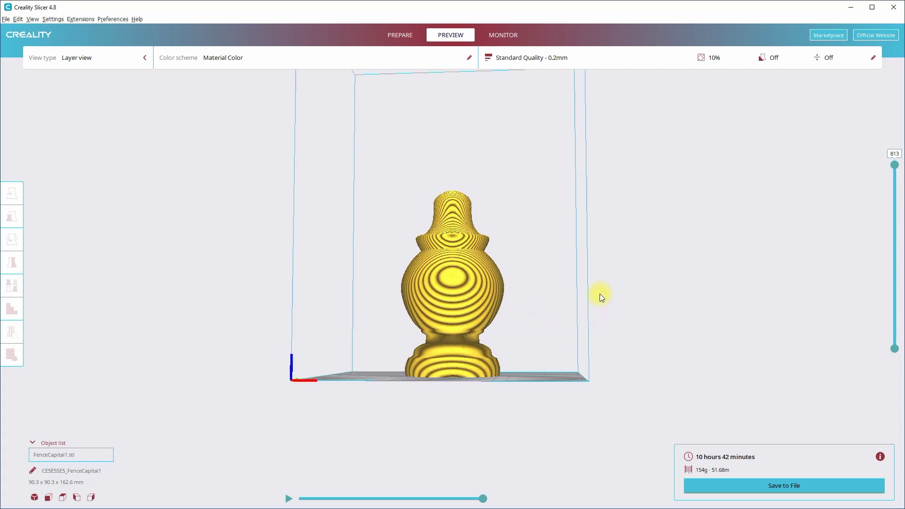
left_click_drag(895, 165, 861, 145)
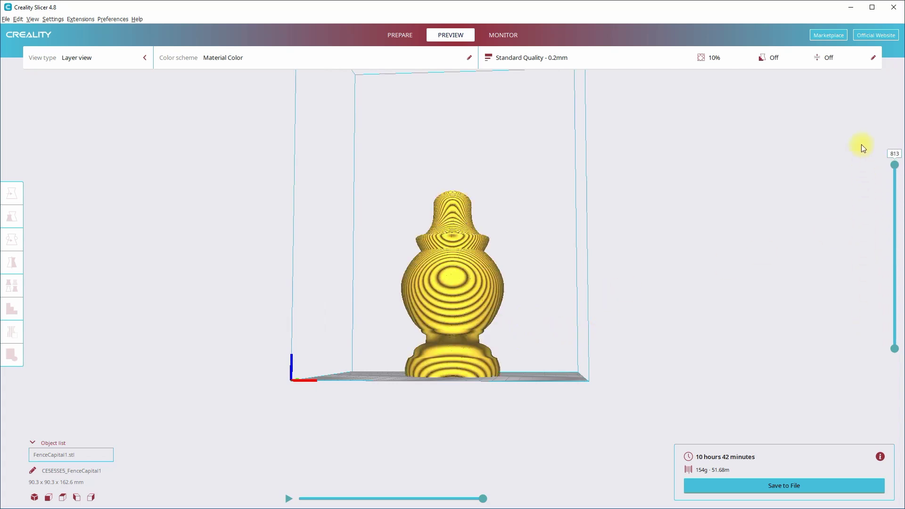
Save the sliced G-code as CE5E5SE5_FenceCapital1.gcode in Downloads
left_click(779, 489)
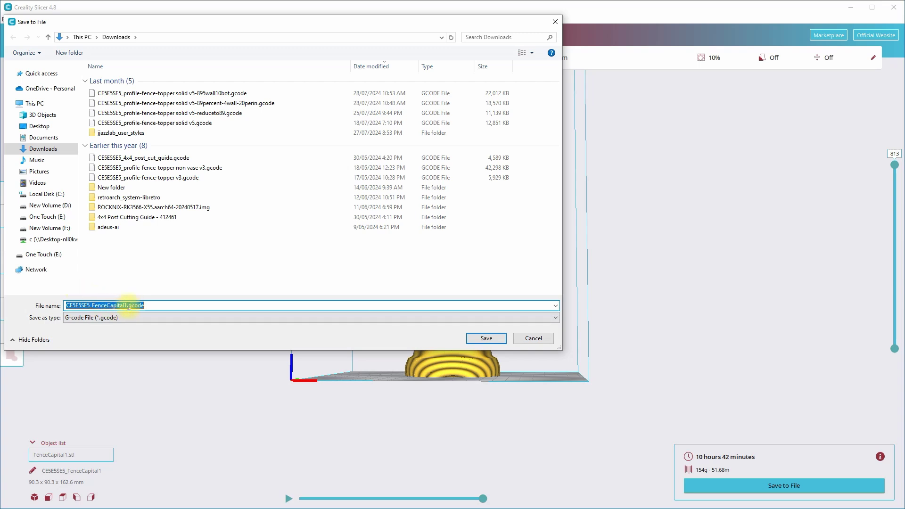
left_click(488, 339)
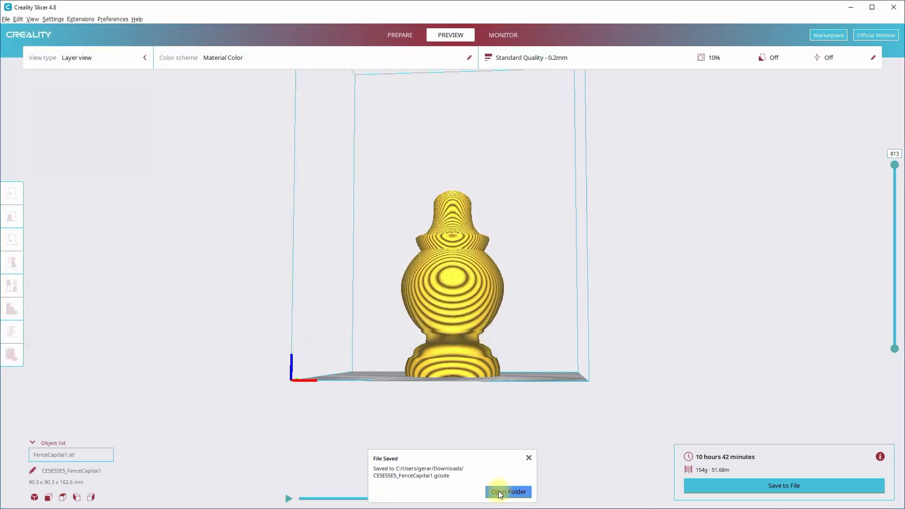
left_click(528, 458)
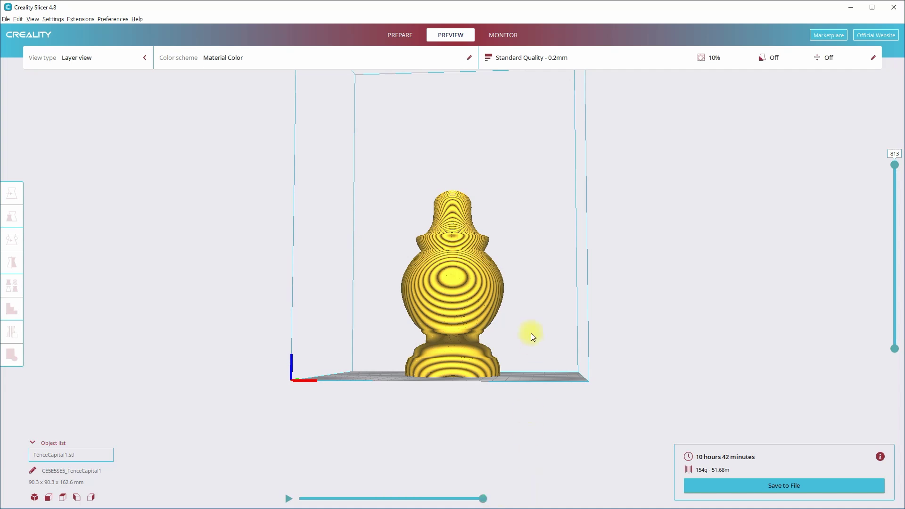